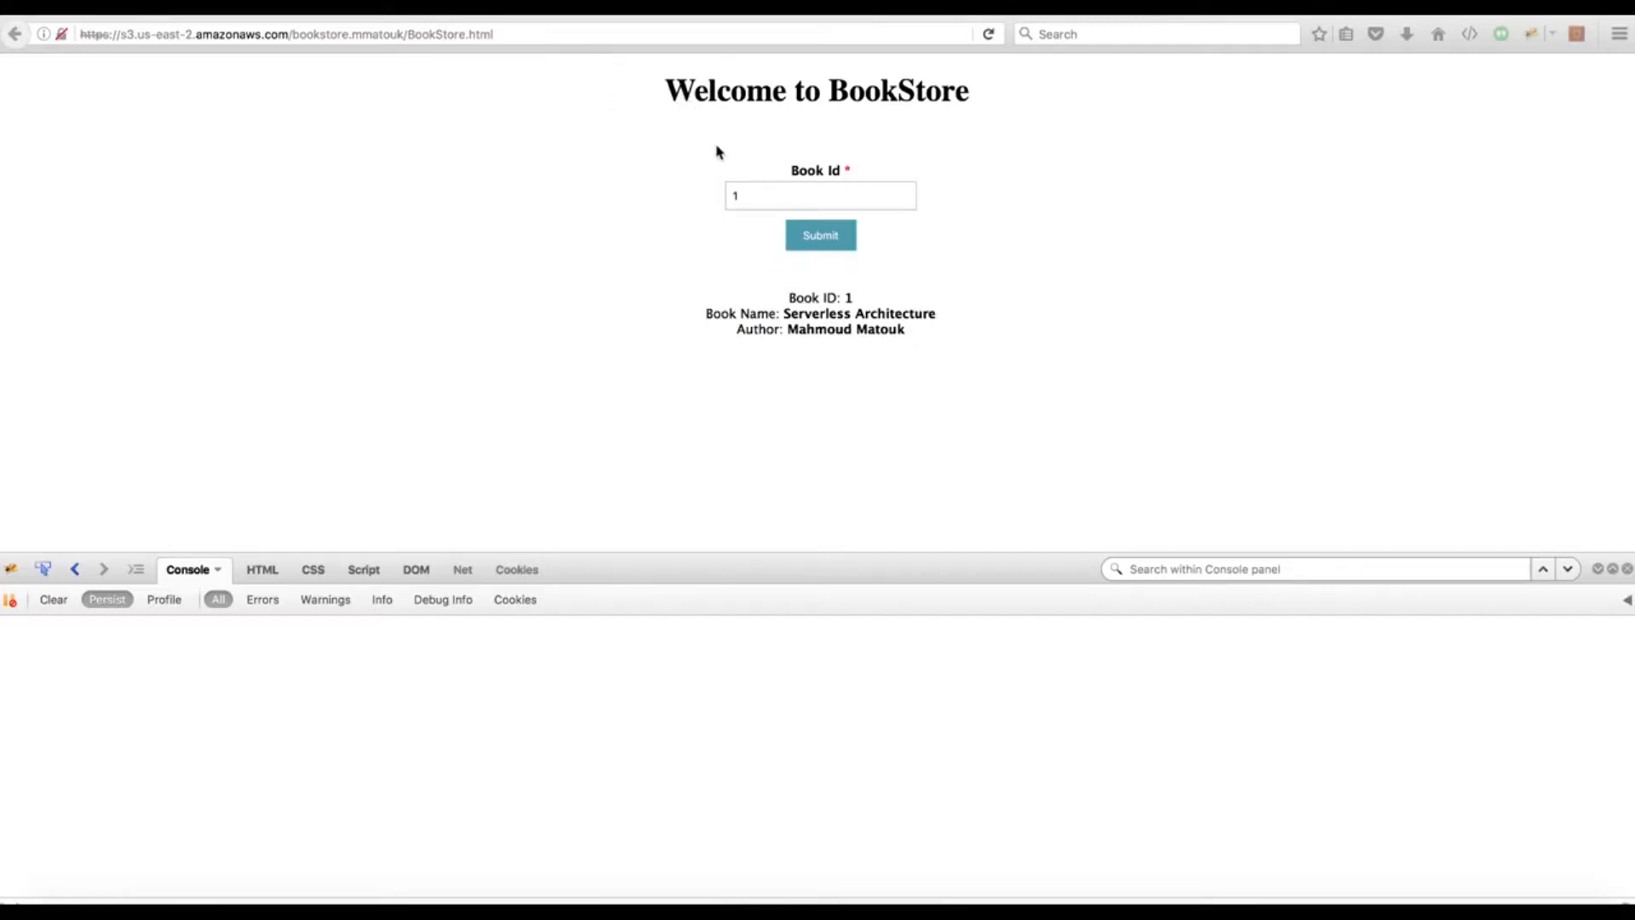
Step: Look up the book with Book Id 1 on the BookStore page
{"action": "left_click", "coordinate": [760, 195]}
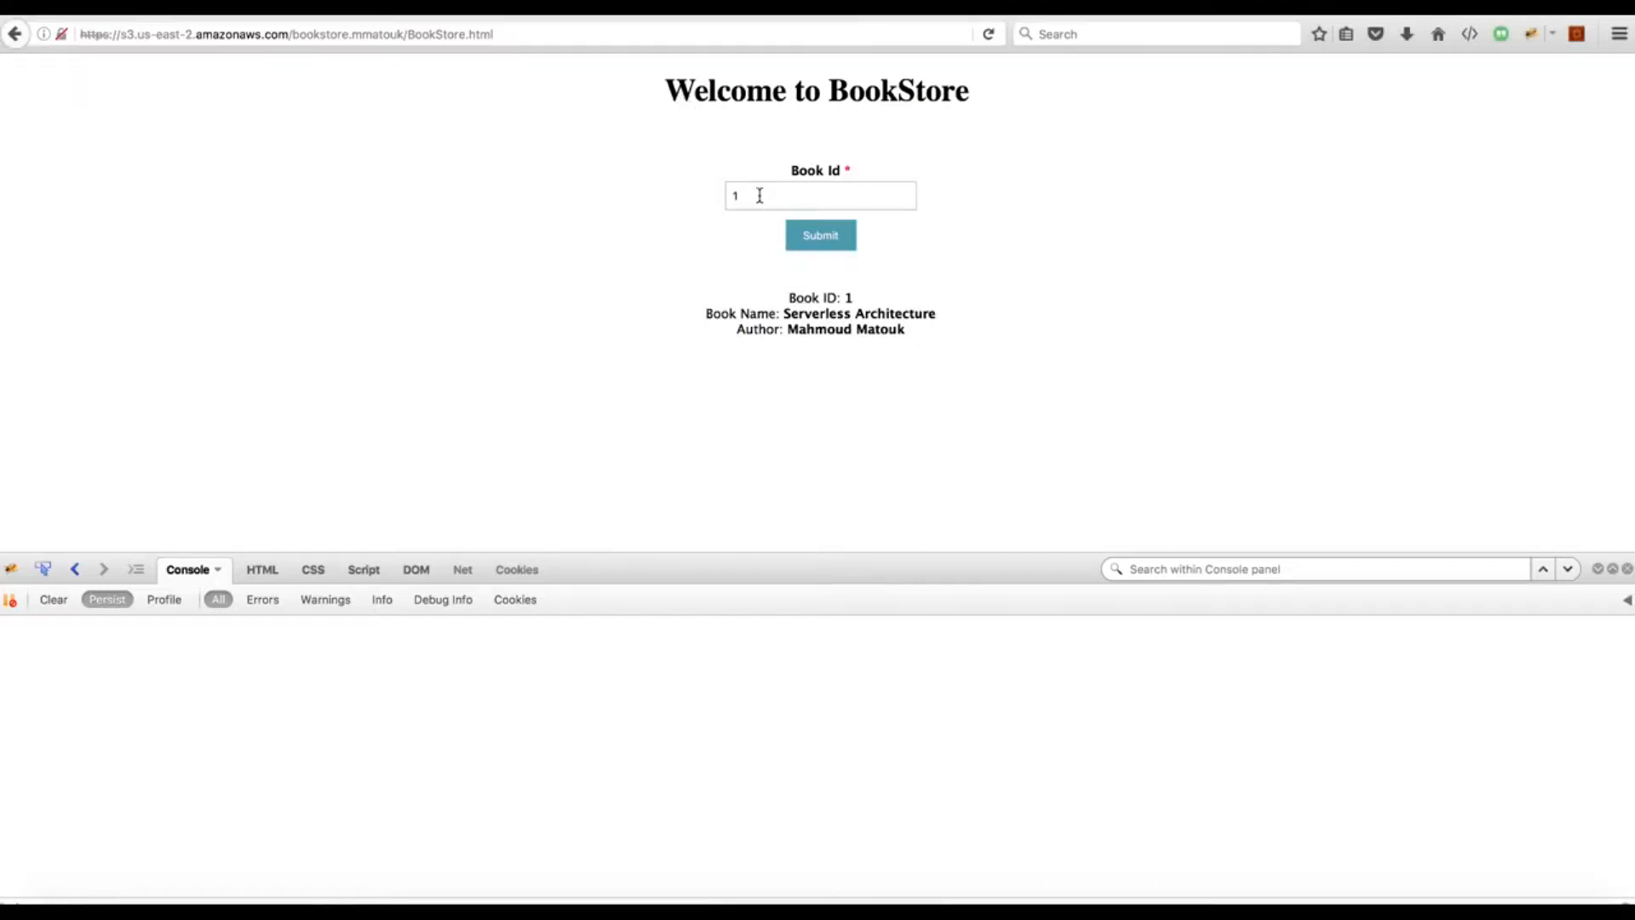
{"action": "left_click", "coordinate": [826, 241]}
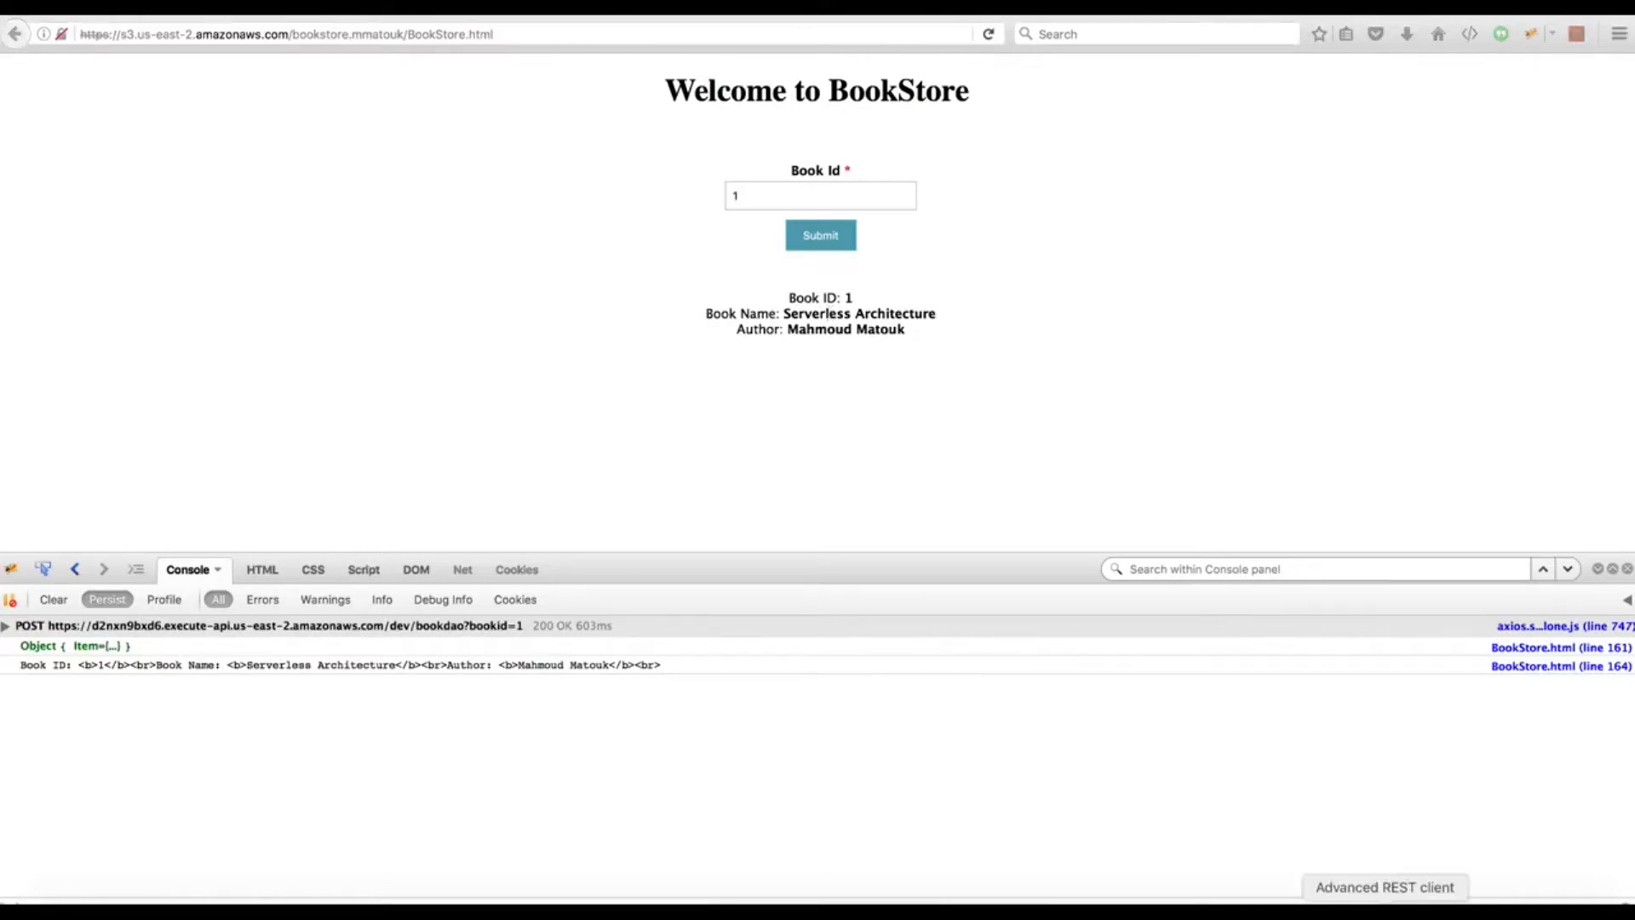
Step: Switch to Advanced REST client and send the POST read request to the bookdao endpoint for bookid 1 in the BookStore table
{"action": "left_click", "coordinate": [1386, 911]}
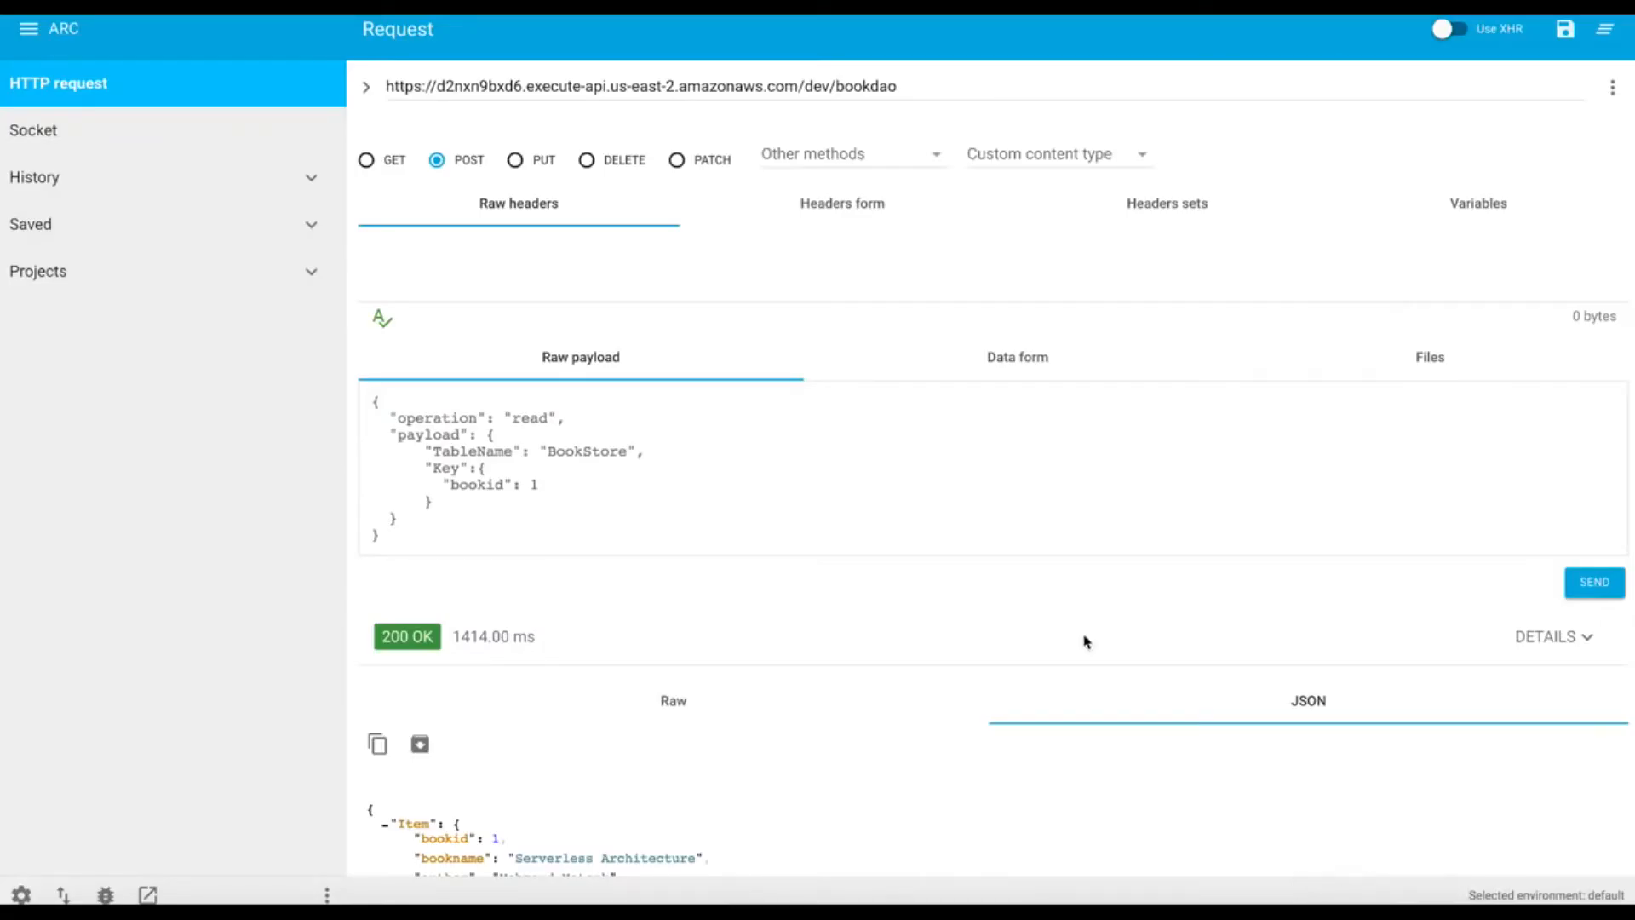
{"action": "left_click", "coordinate": [906, 86]}
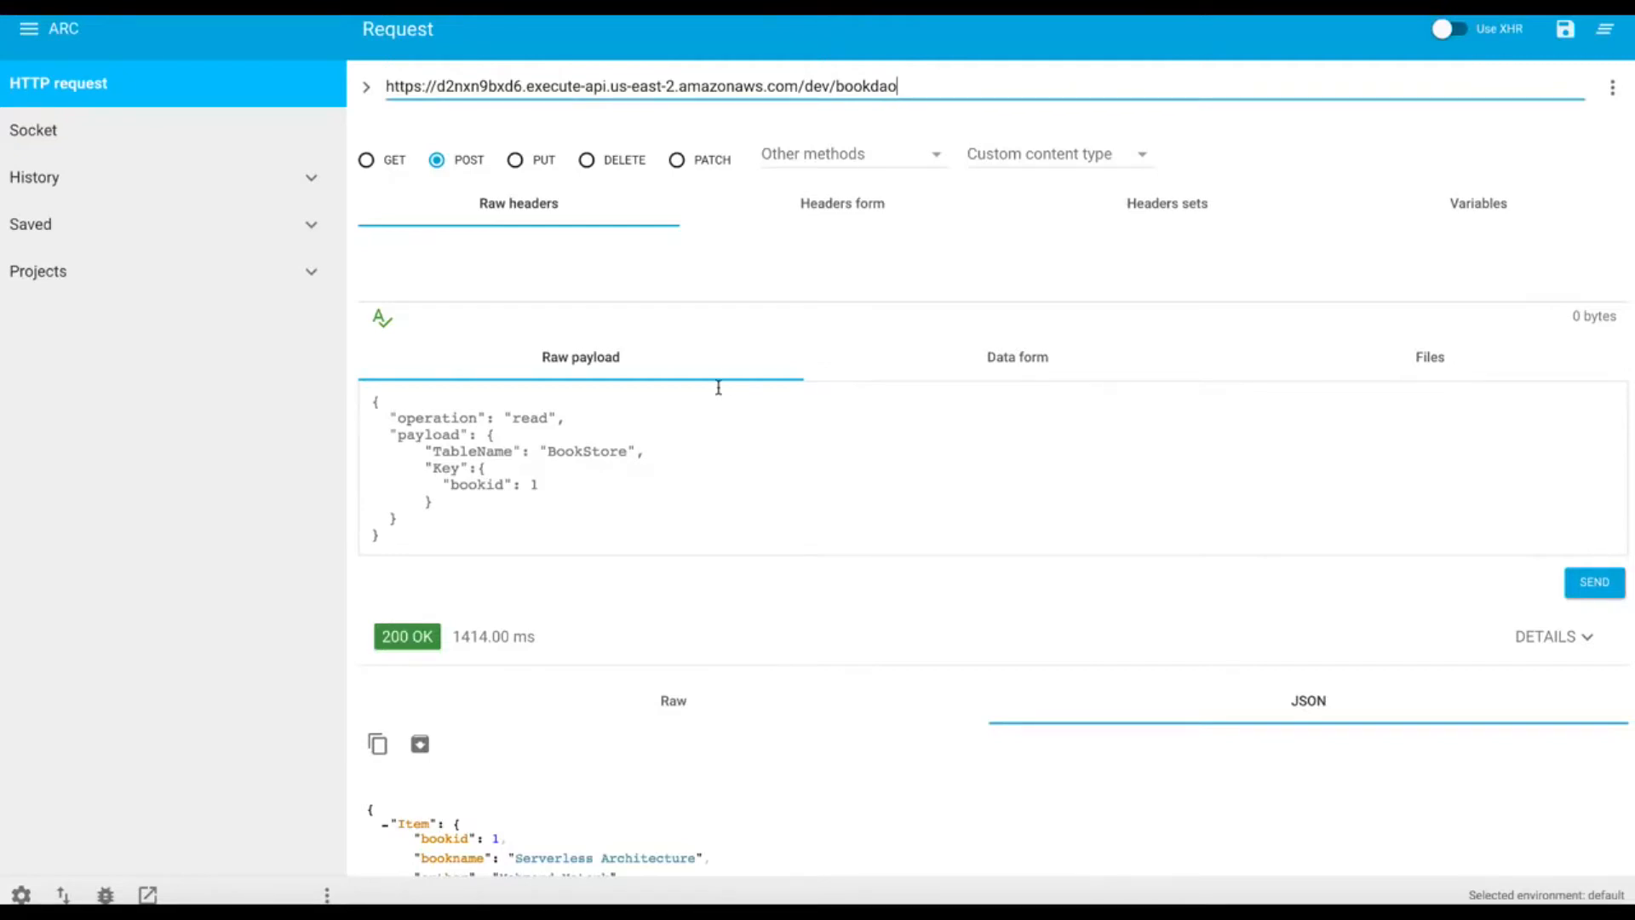
{"action": "left_click", "coordinate": [627, 484]}
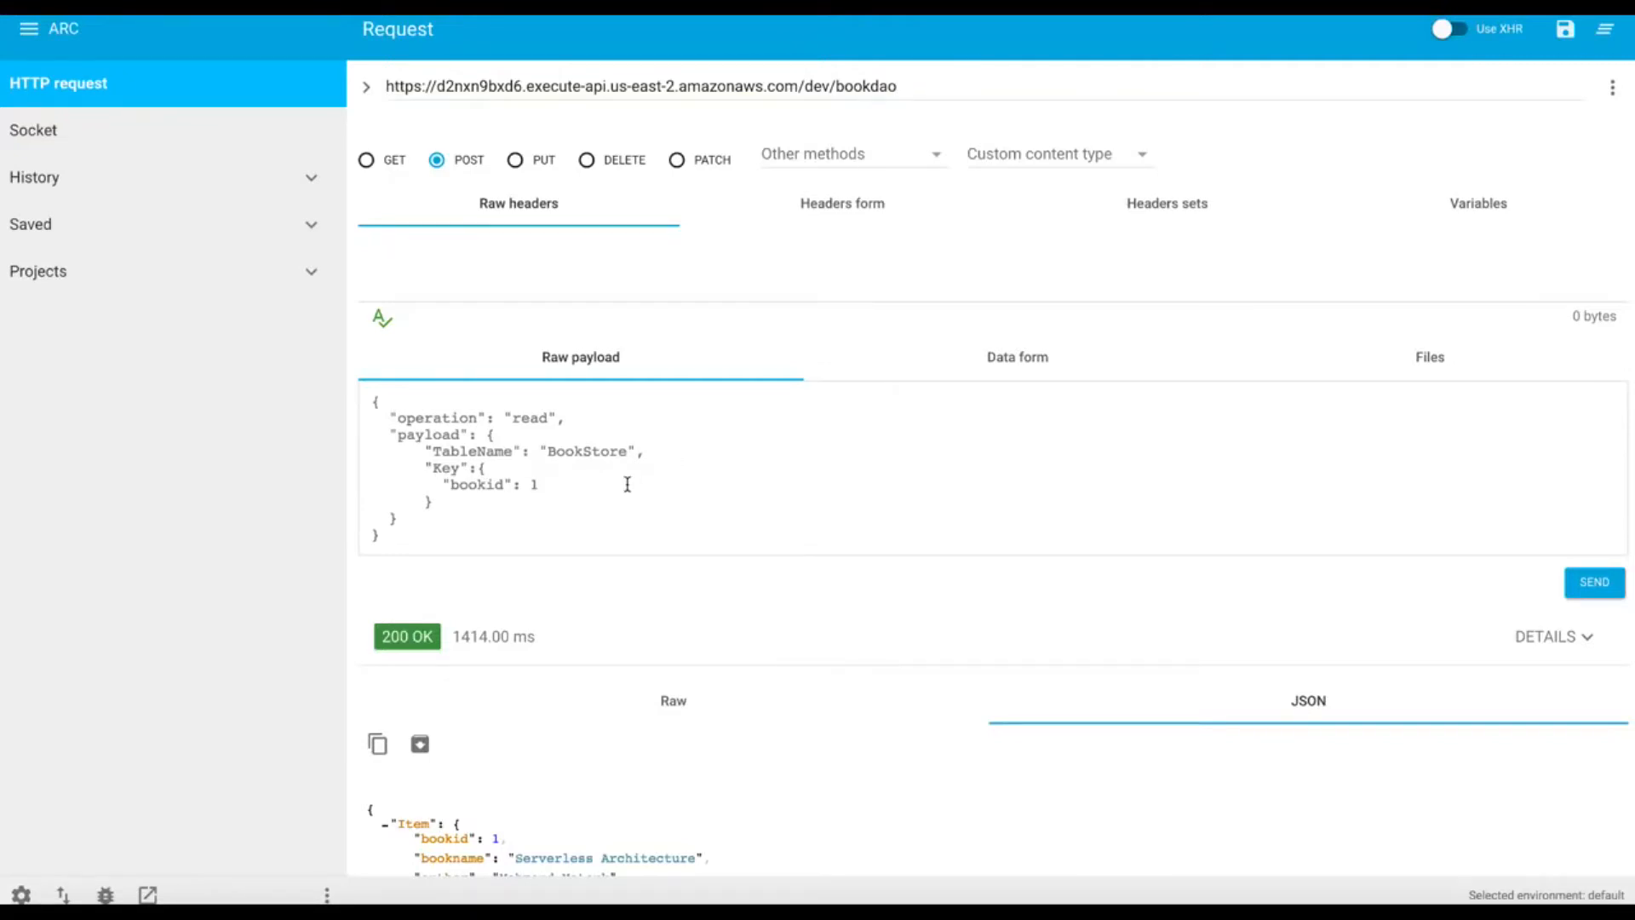
{"action": "double_click", "coordinate": [532, 420]}
{"action": "left_click", "coordinate": [497, 453]}
{"action": "left_click", "coordinate": [585, 451]}
{"action": "left_click", "coordinate": [538, 485]}
{"action": "left_click", "coordinate": [1600, 594]}
{"action": "scroll", "coordinate": [916, 818], "scroll_direction": "down", "scroll_amount": 2}
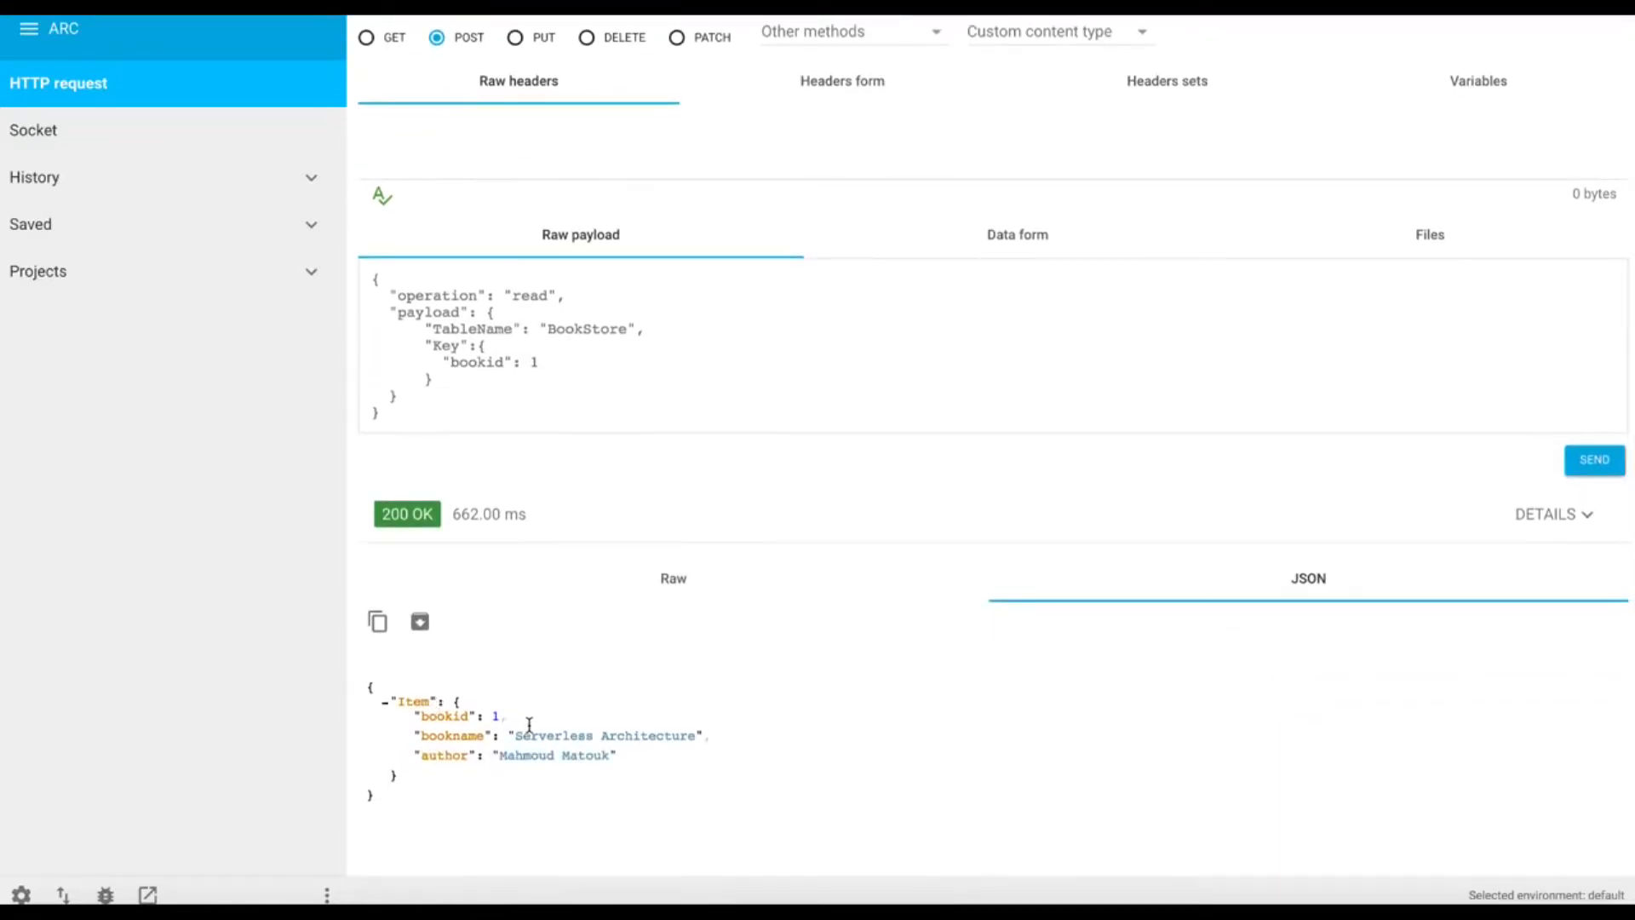
Step: Change the bookid in the request payload to 2, send the request and review the JSON response
{"action": "left_click", "coordinate": [541, 362]}
{"action": "key", "text": "BackSpace"}
{"action": "type", "text": "2"}
{"action": "left_click", "coordinate": [1595, 460]}
{"action": "scroll", "coordinate": [573, 372], "scroll_direction": "up", "scroll_amount": 2}
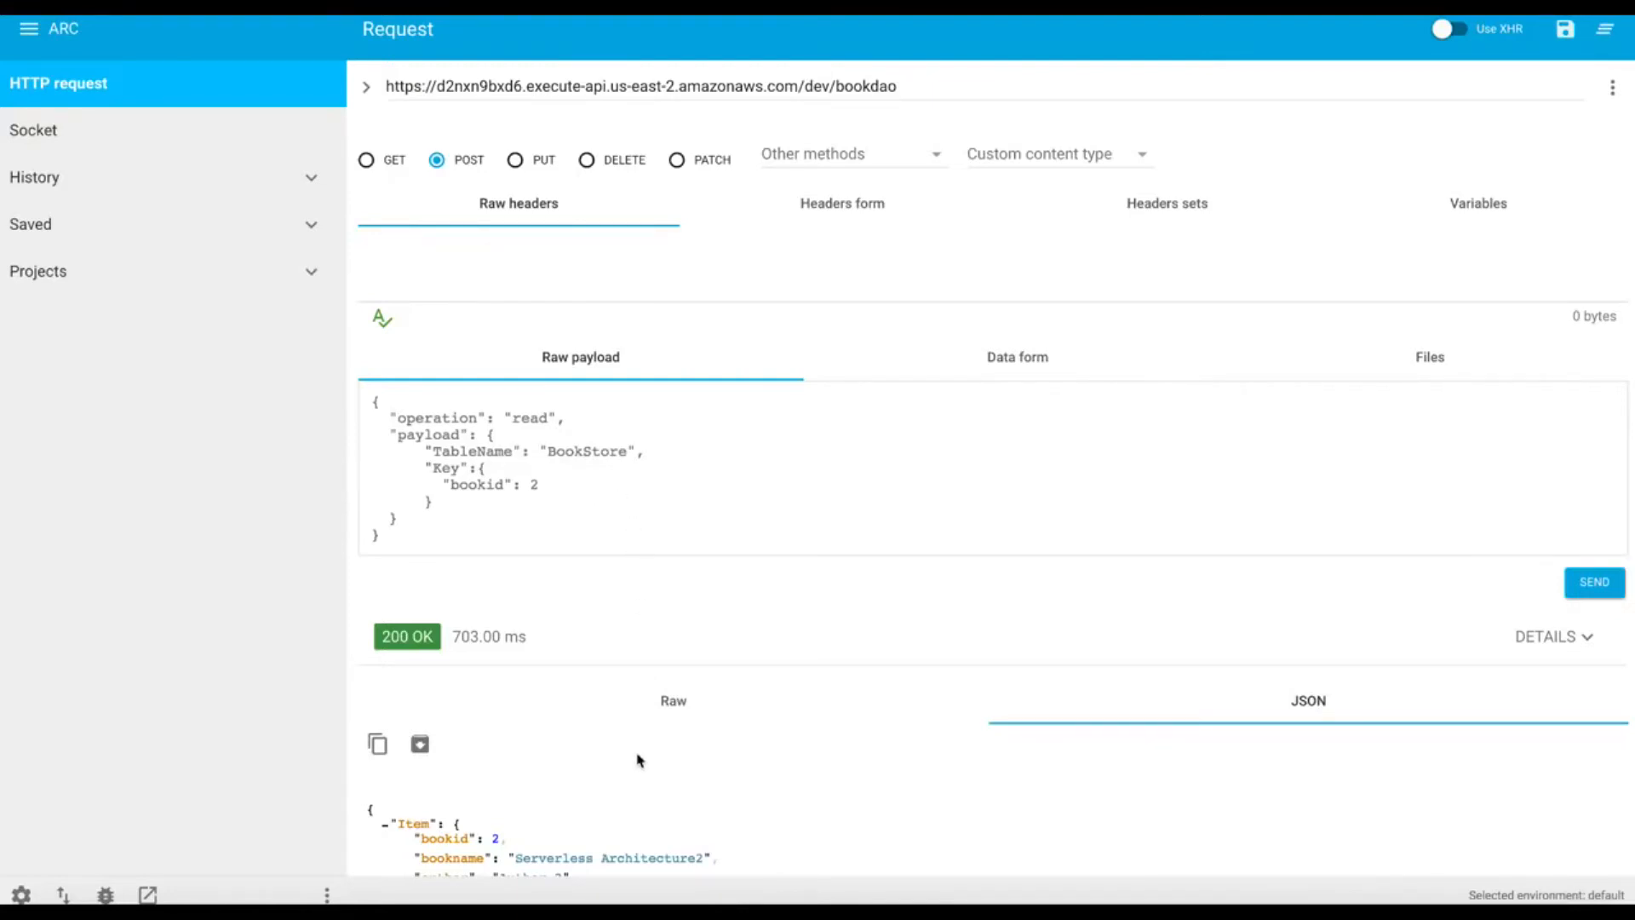
{"action": "scroll", "coordinate": [639, 758], "scroll_direction": "down", "scroll_amount": 2}
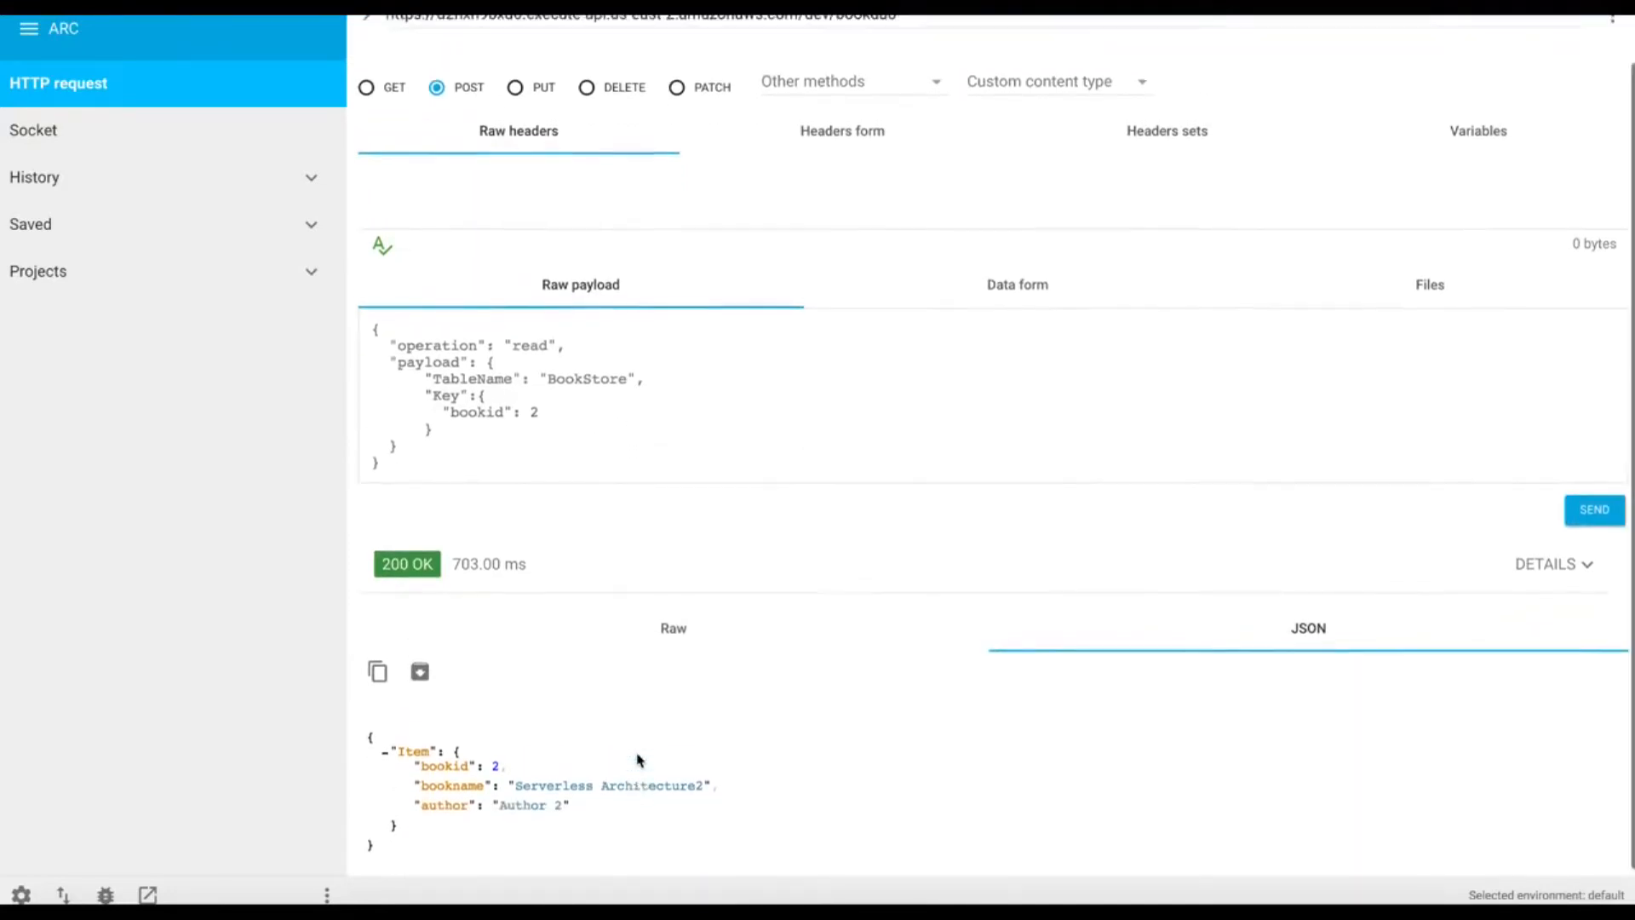
{"action": "scroll", "coordinate": [639, 758], "scroll_direction": "up", "scroll_amount": 2}
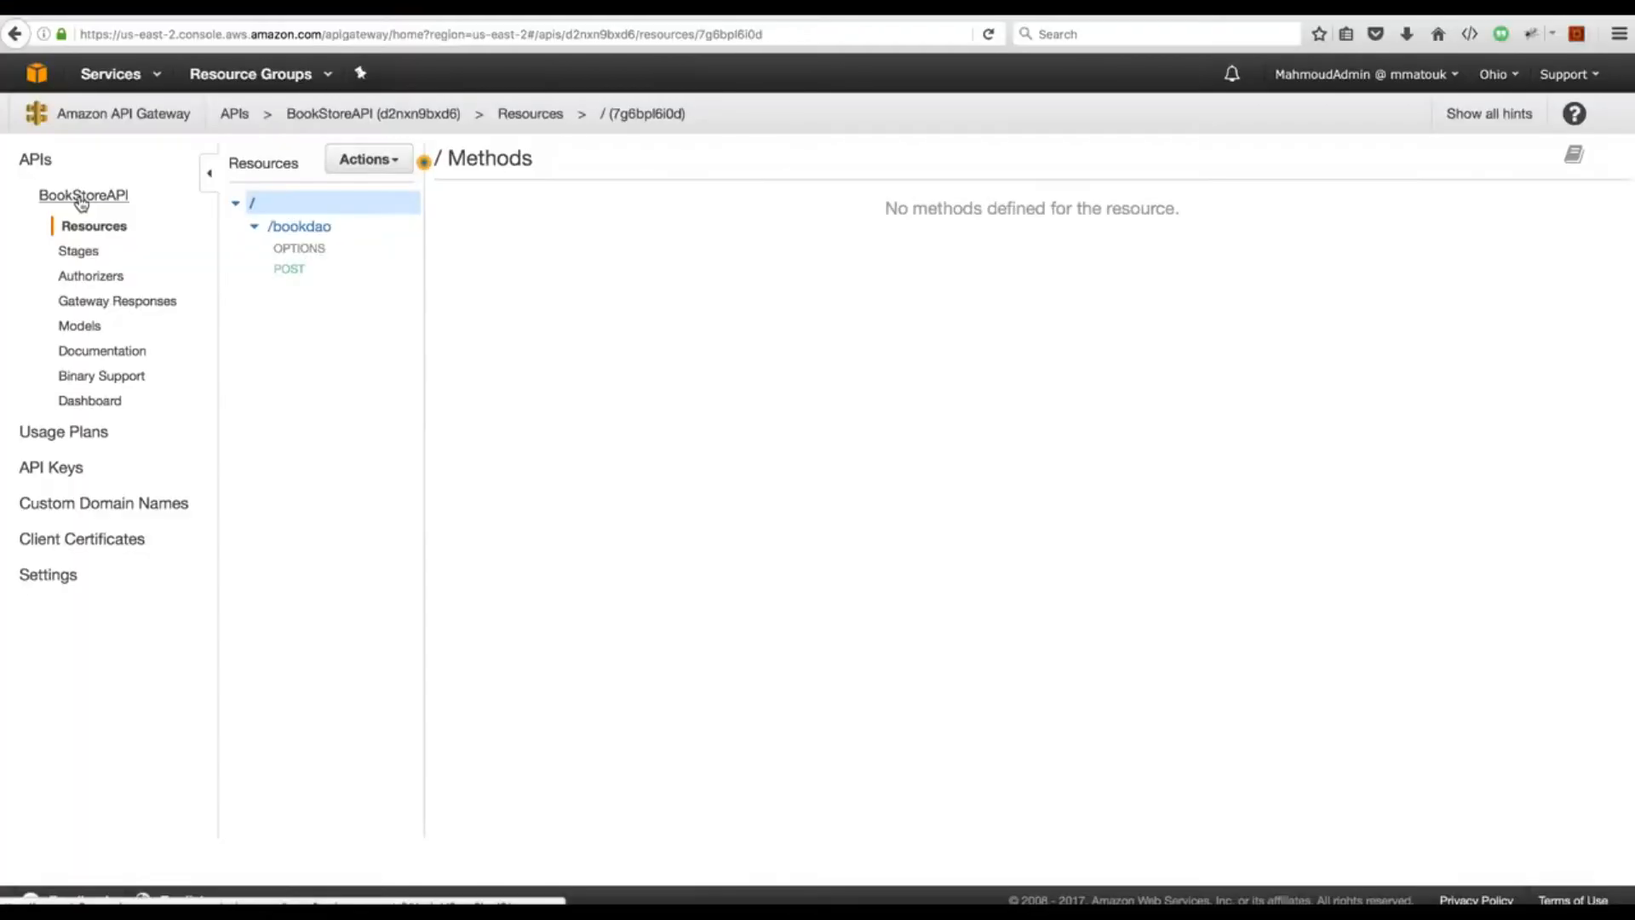
Step: In the API Gateway console, create a Cognito authorizer for BookStoreAPI with region us-east-2 and user pool DemoUserPool
{"action": "left_click", "coordinate": [81, 198]}
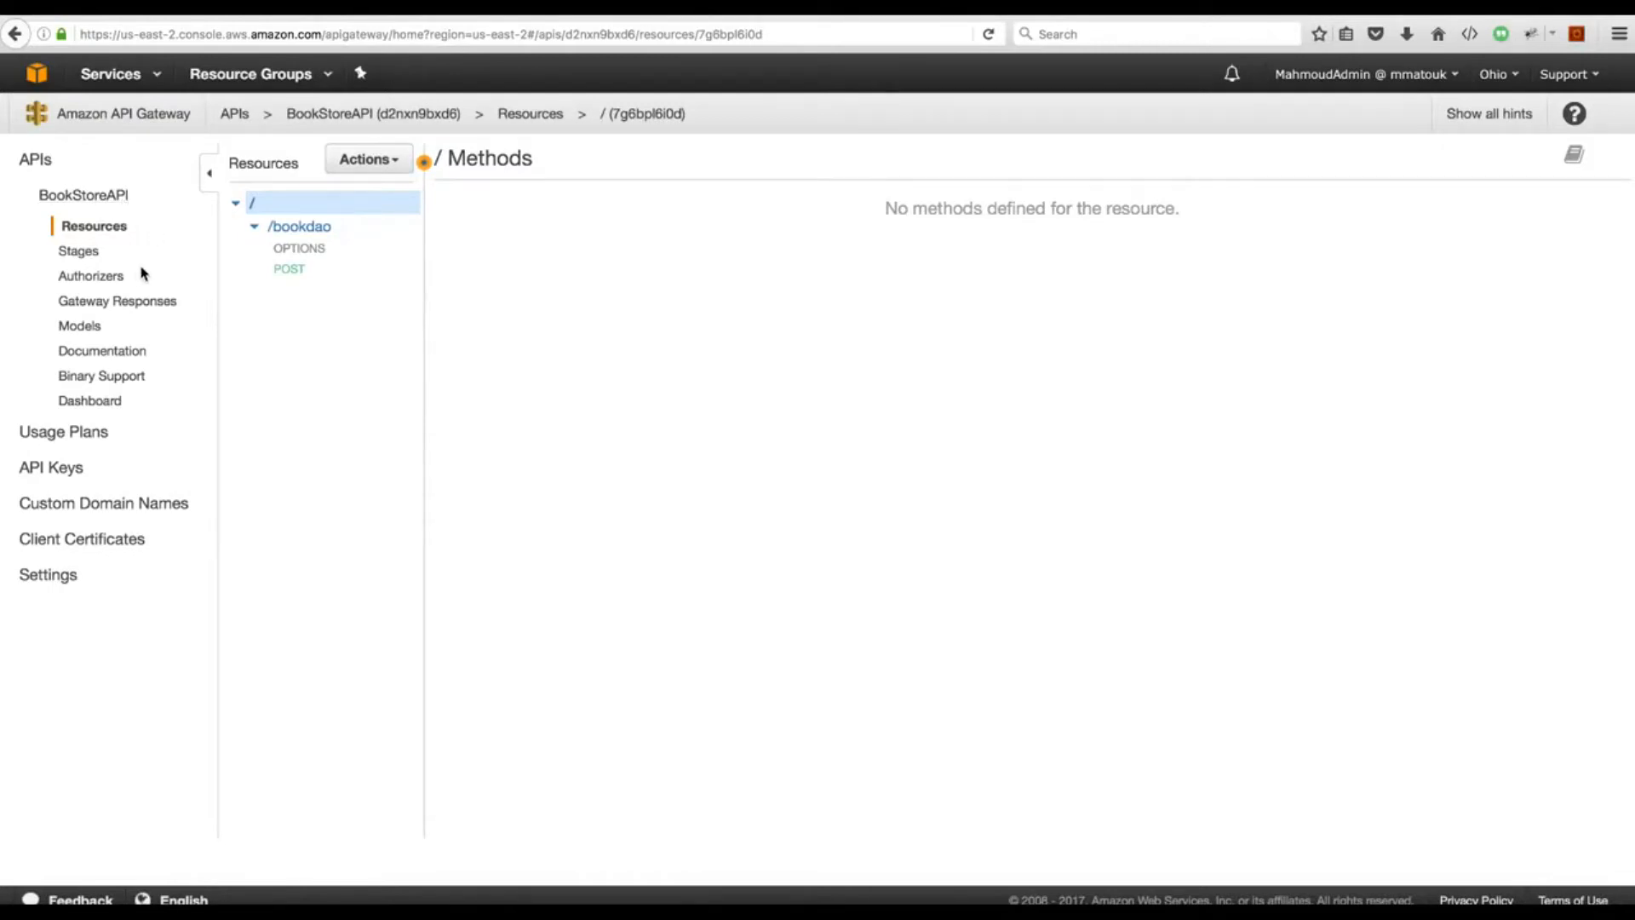
{"action": "left_click", "coordinate": [95, 277]}
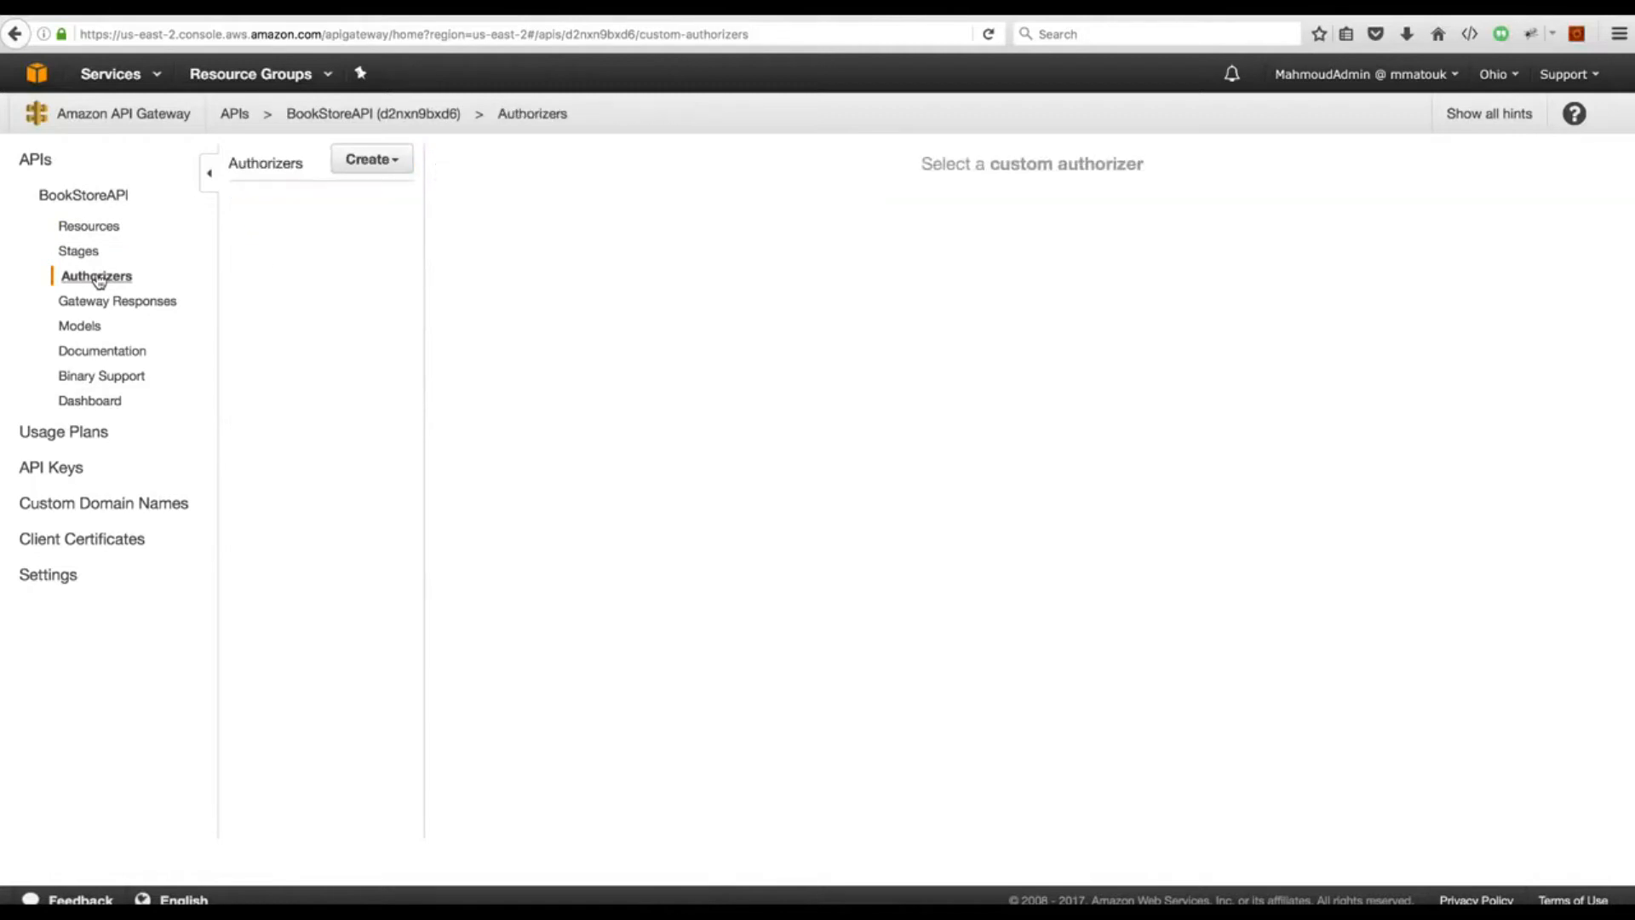
{"action": "left_click", "coordinate": [364, 164]}
{"action": "left_click", "coordinate": [401, 225]}
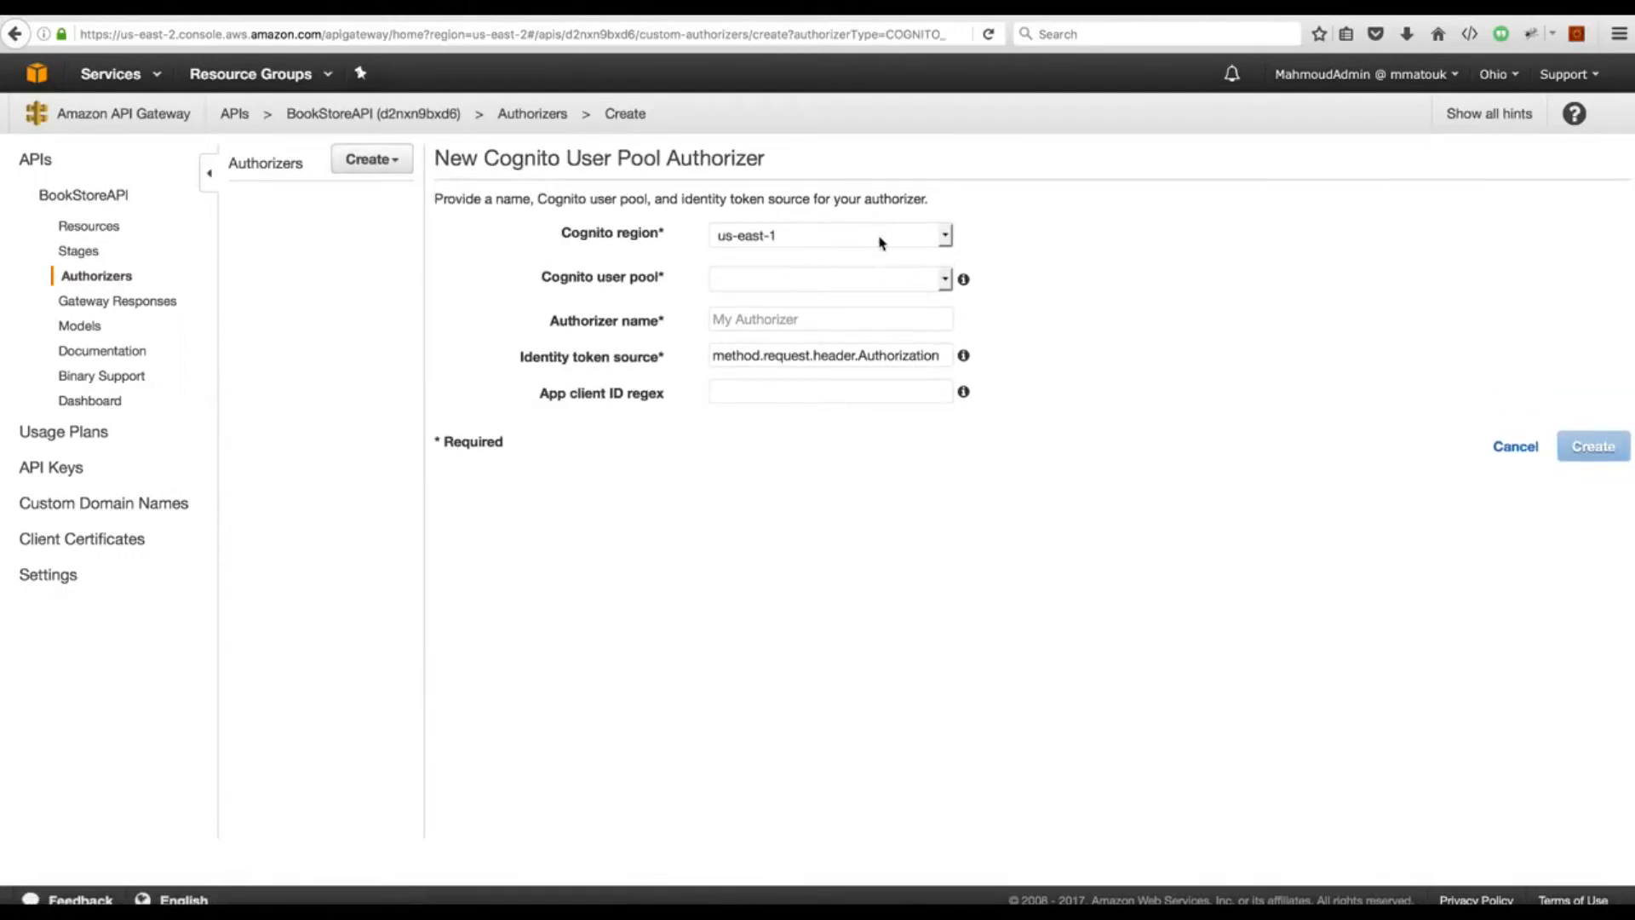
{"action": "left_click", "coordinate": [881, 243]}
{"action": "left_click", "coordinate": [851, 272]}
{"action": "left_click", "coordinate": [913, 278]}
{"action": "left_click", "coordinate": [801, 315]}
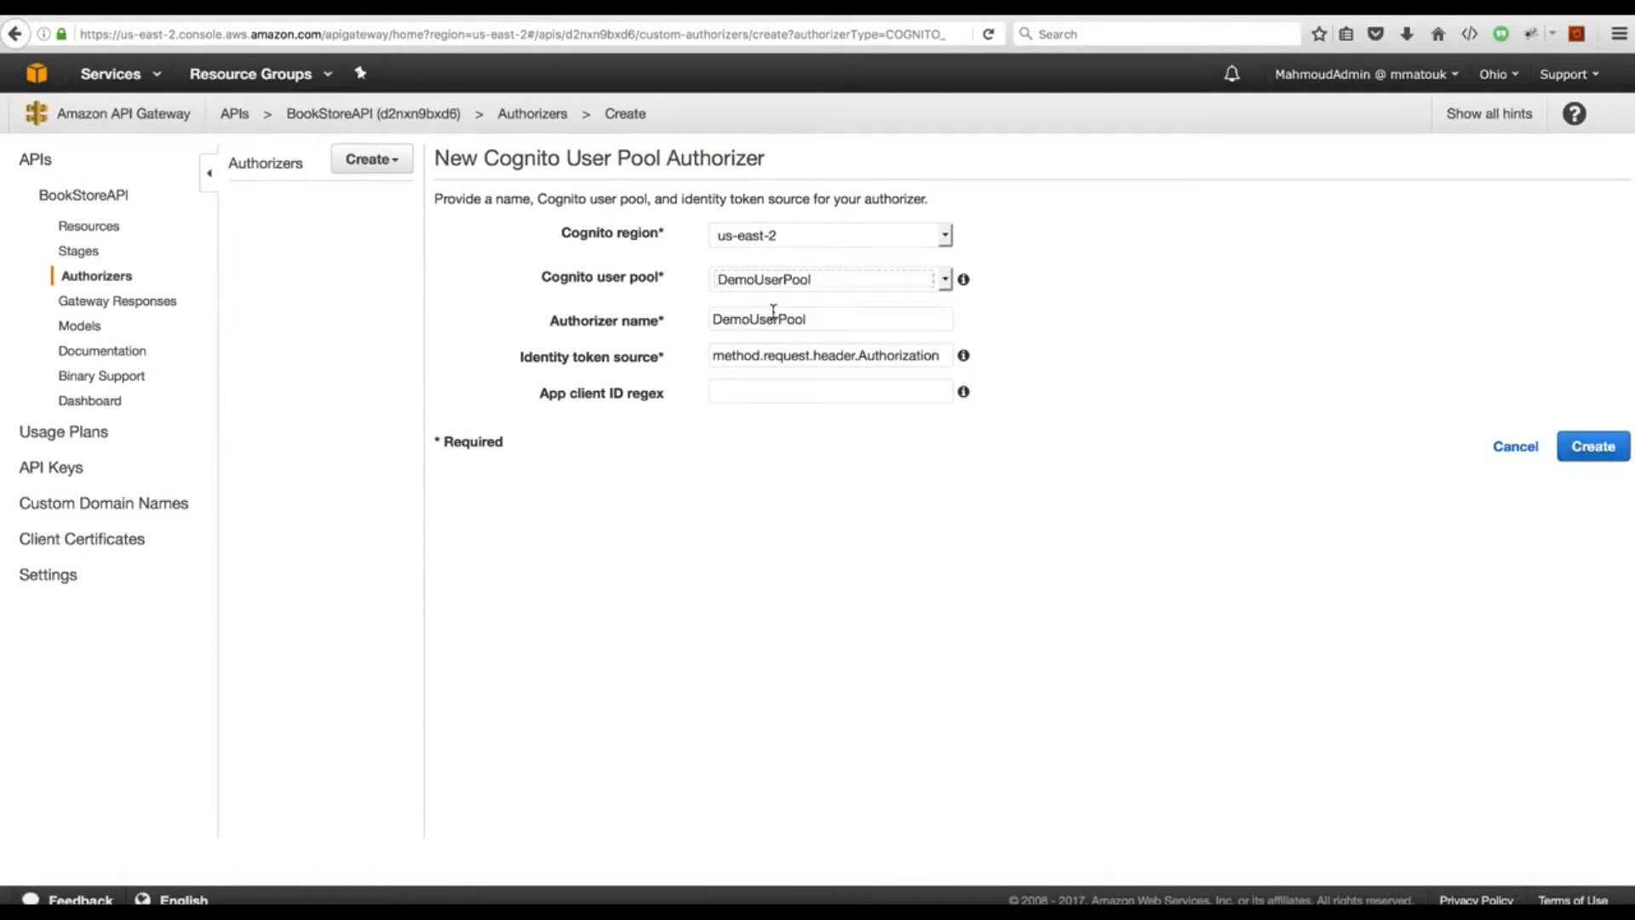
{"action": "left_click", "coordinate": [1583, 454]}
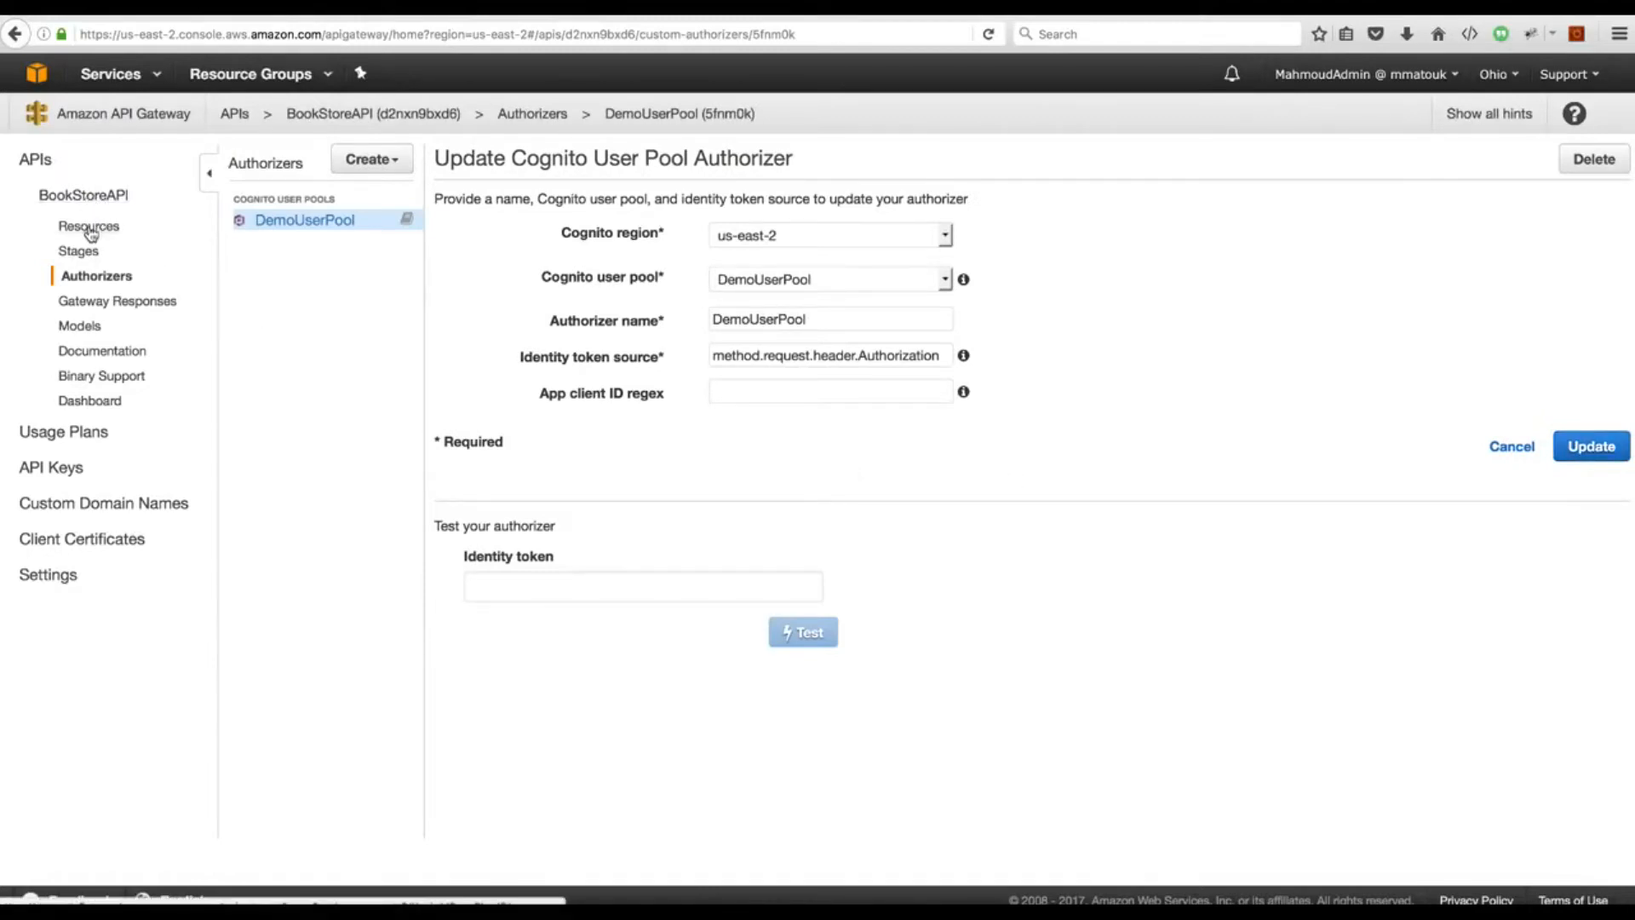
Step: Set the authorization of the /bookdao POST method request to DemoUserPool and save it
{"action": "left_click", "coordinate": [92, 230]}
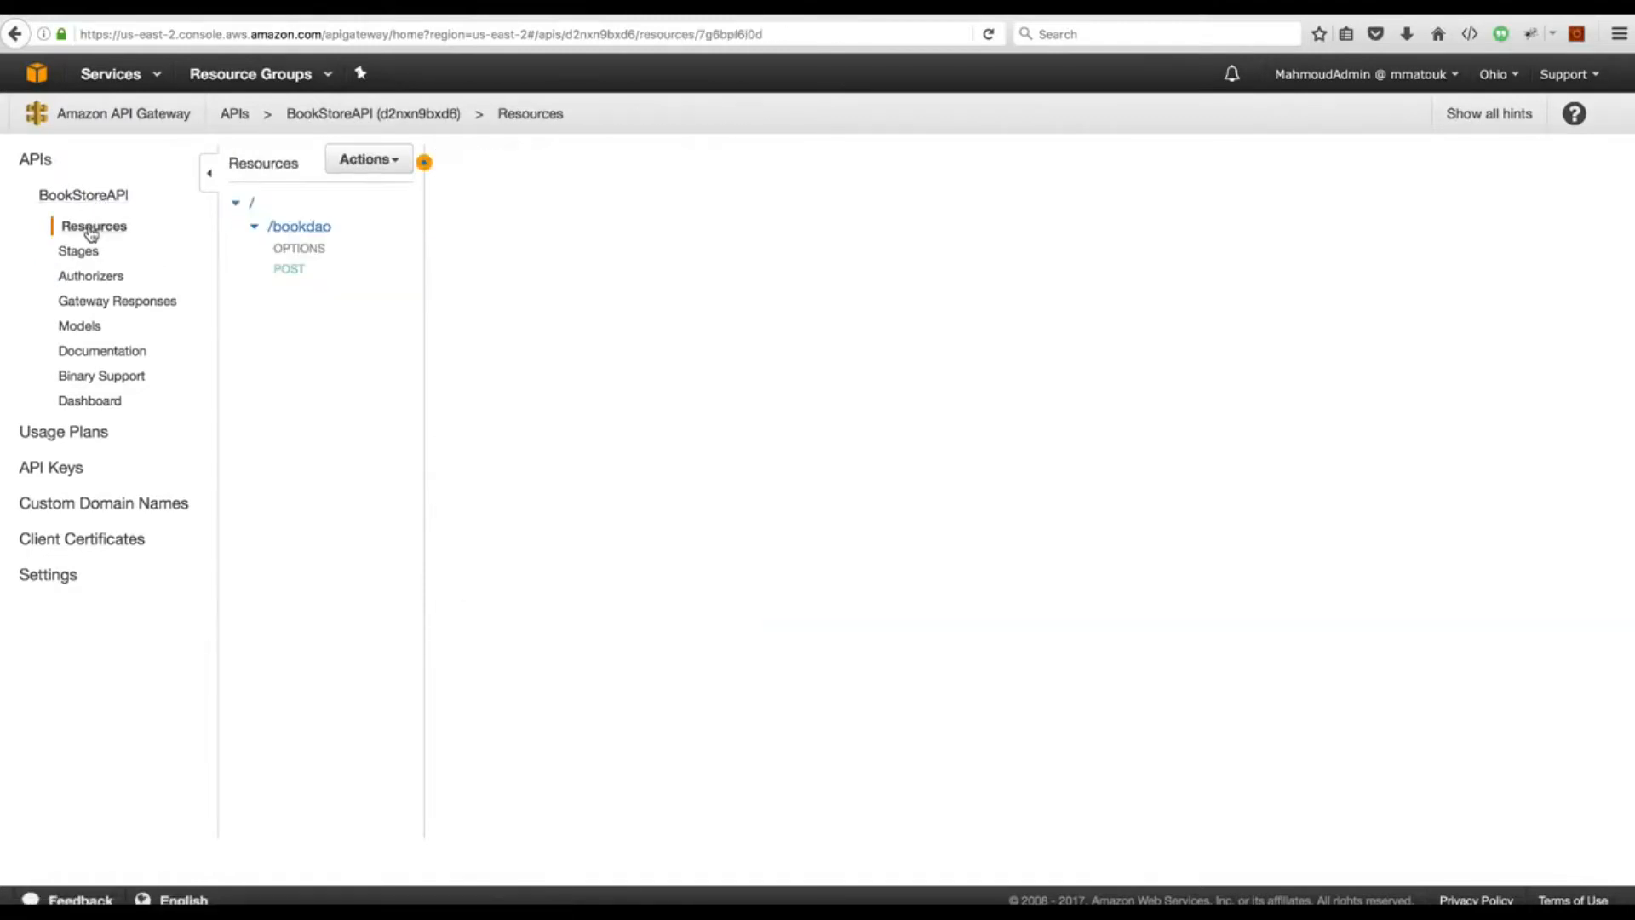
{"action": "left_click", "coordinate": [289, 270]}
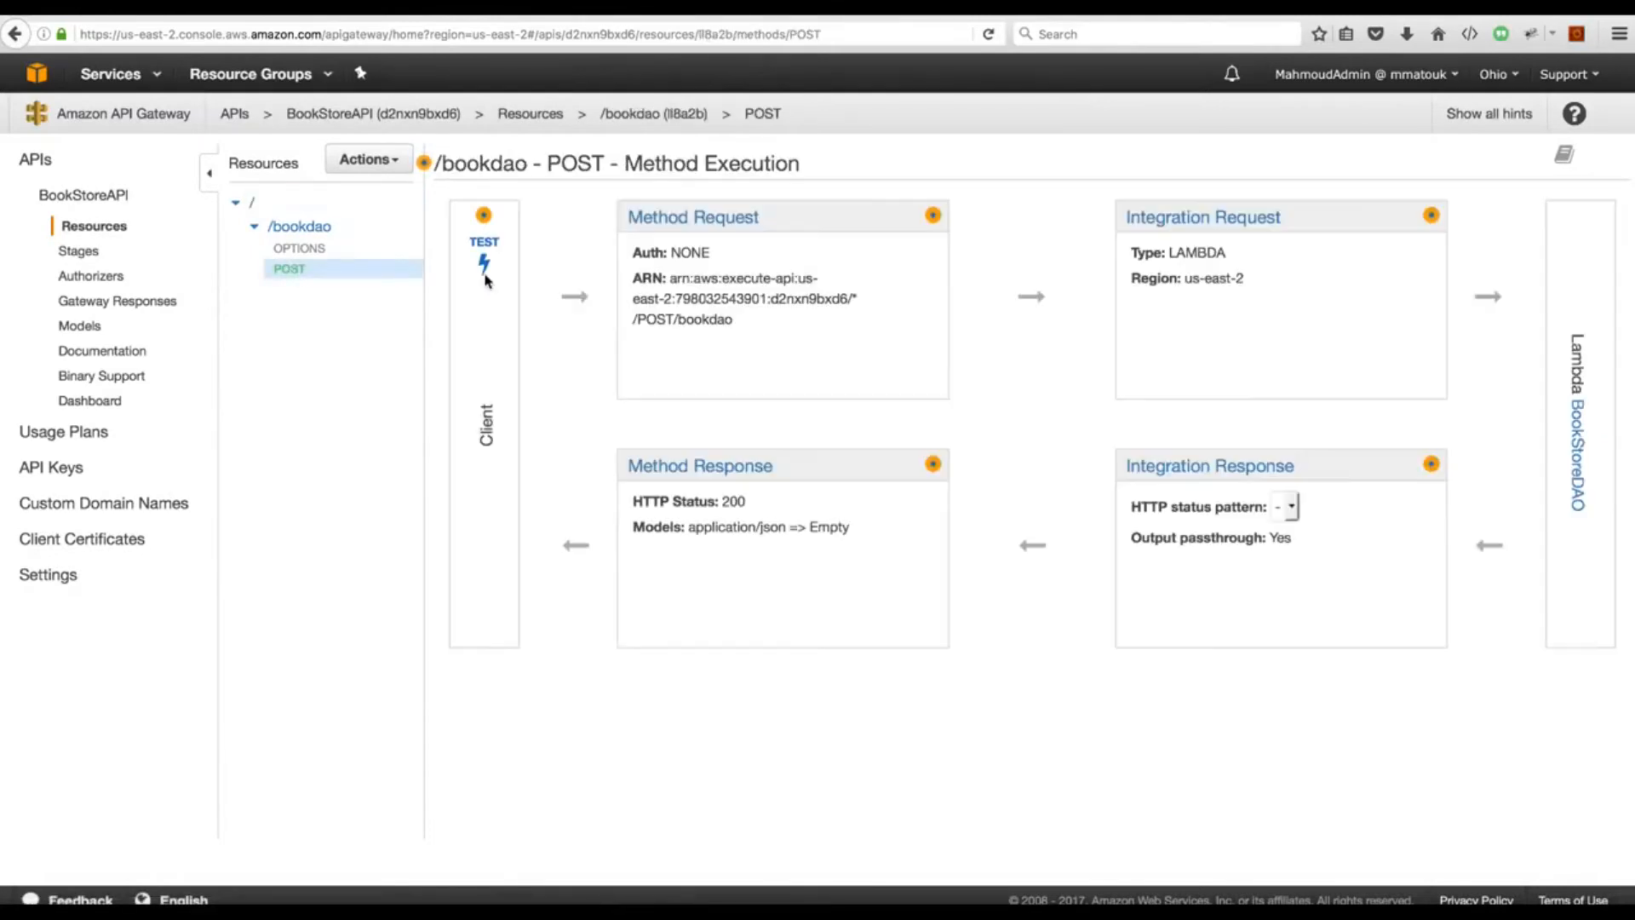
{"action": "left_click", "coordinate": [711, 220]}
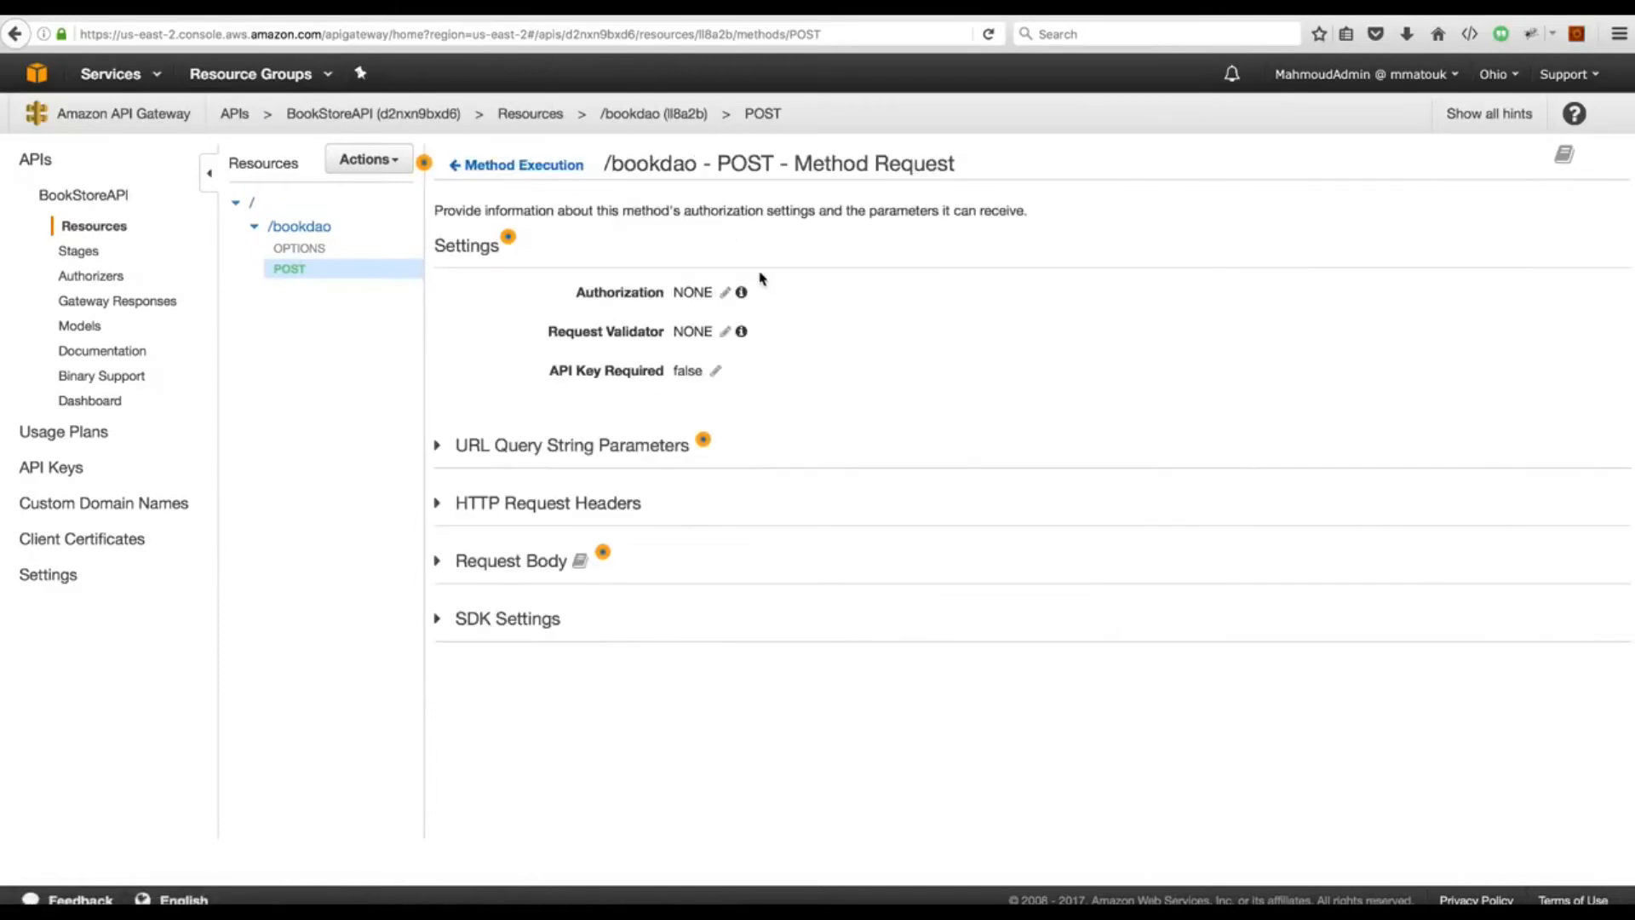
{"action": "left_click", "coordinate": [725, 293]}
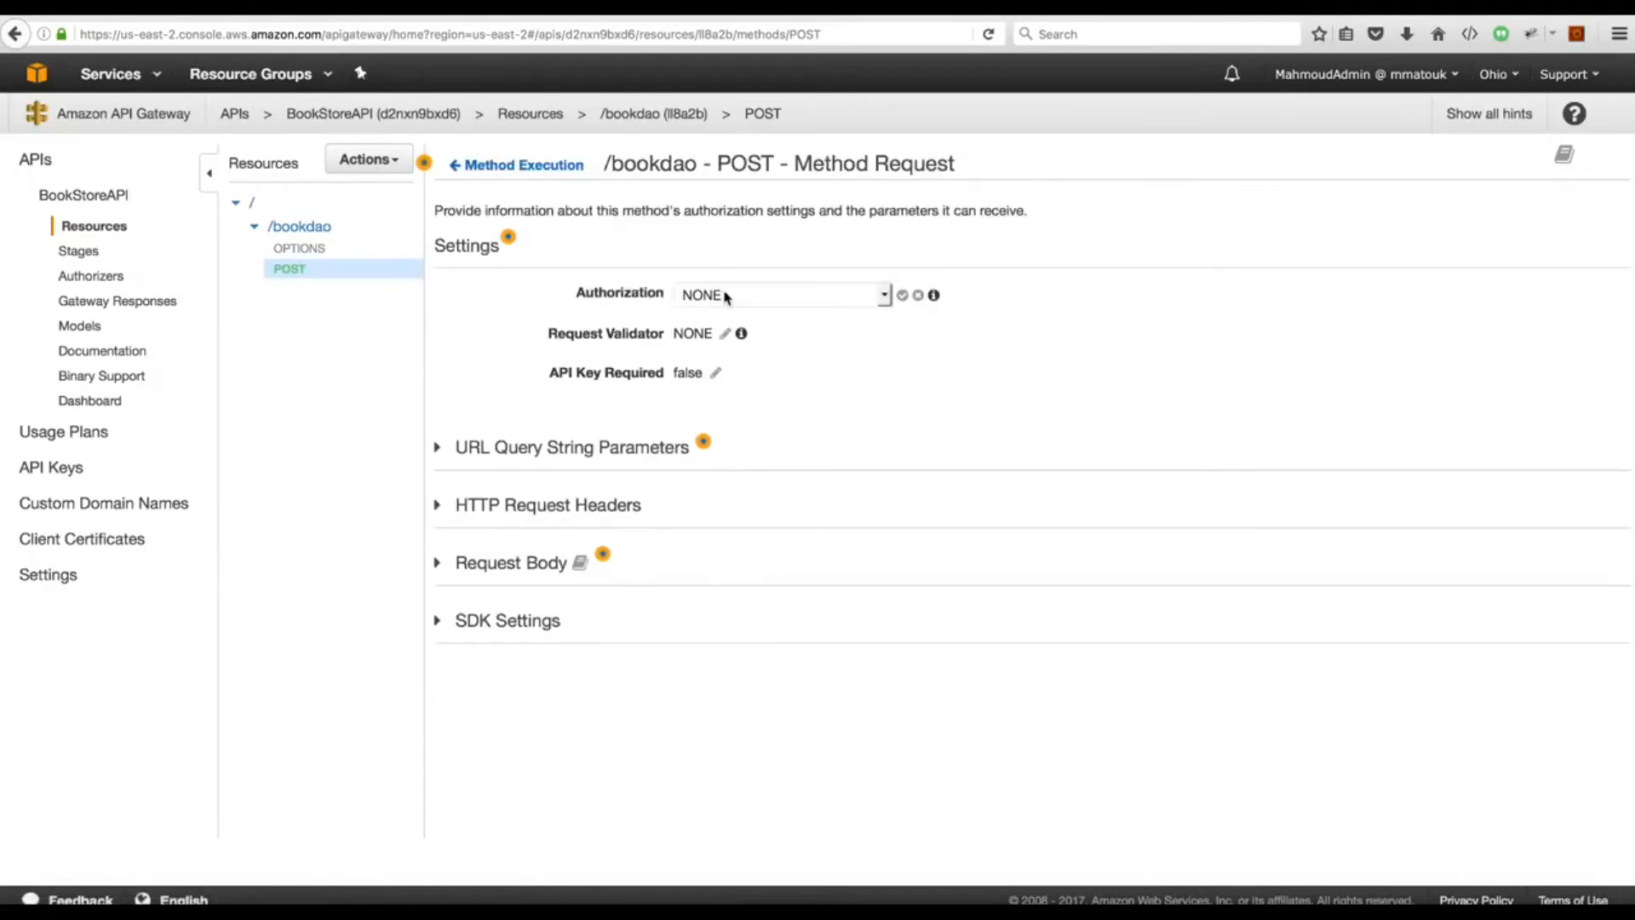
{"action": "left_click", "coordinate": [794, 295]}
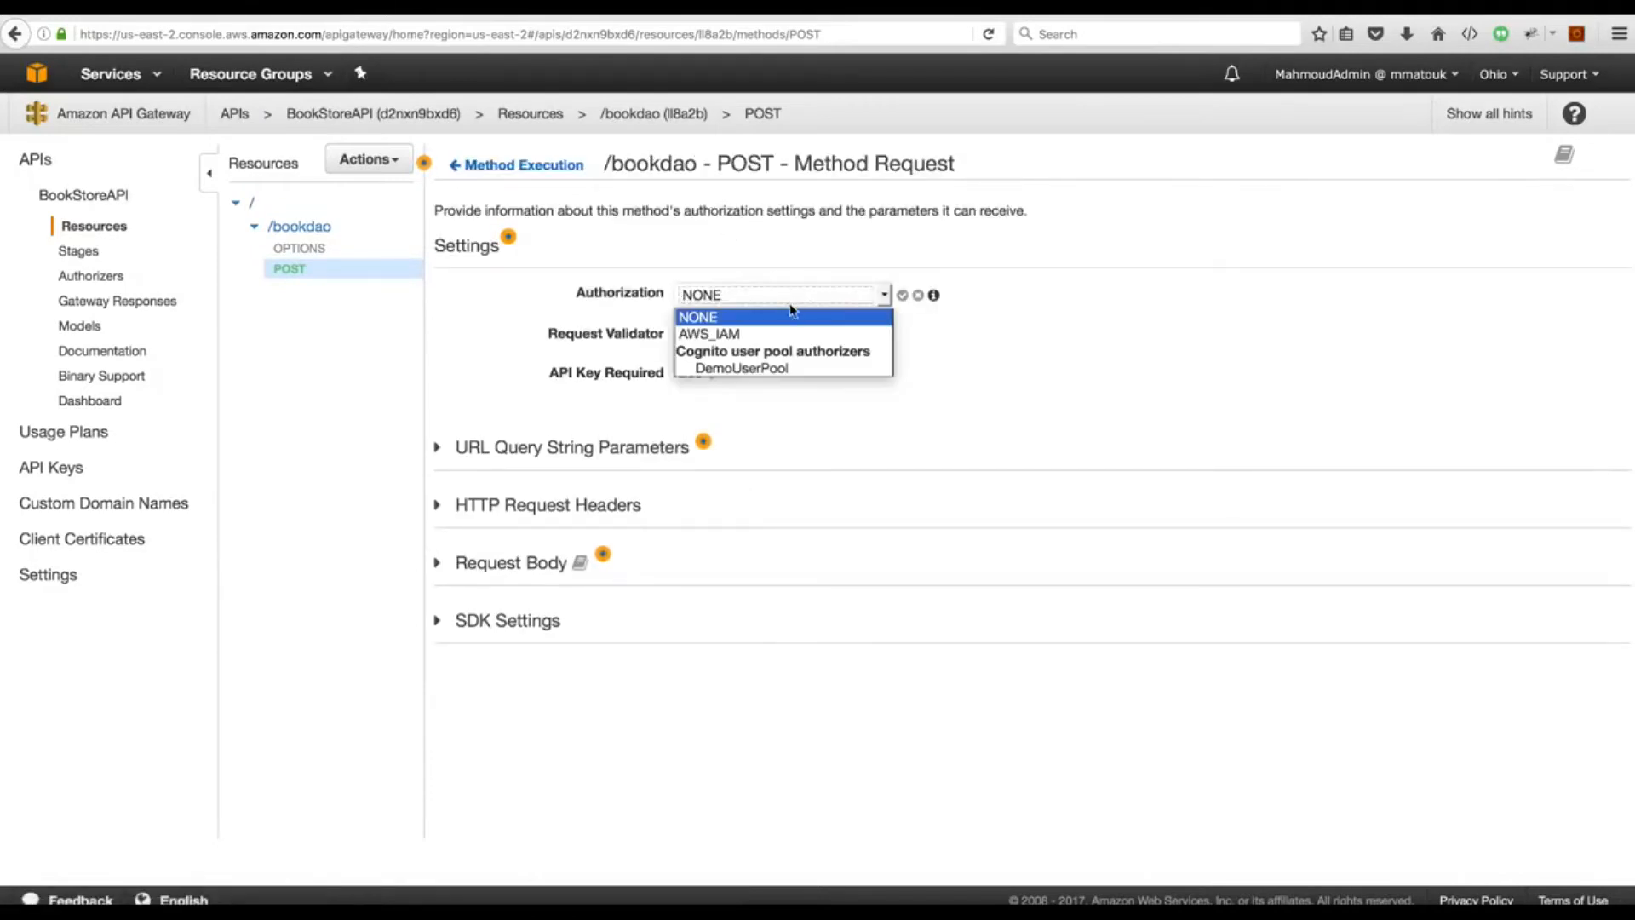
{"action": "left_click", "coordinate": [759, 368]}
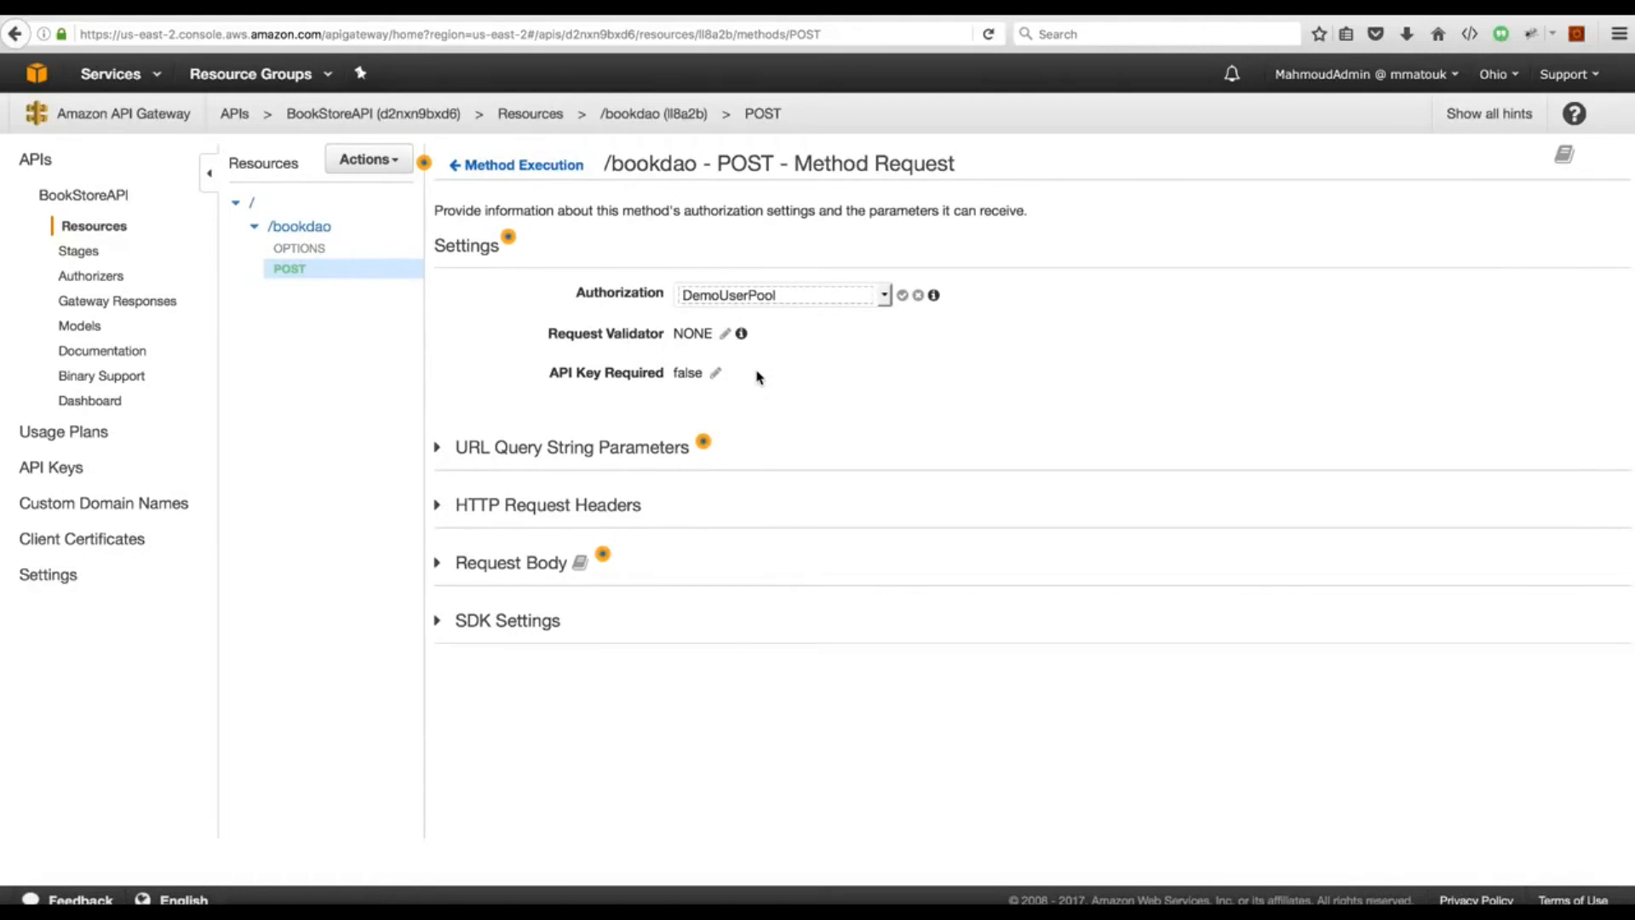
{"action": "left_click", "coordinate": [903, 297]}
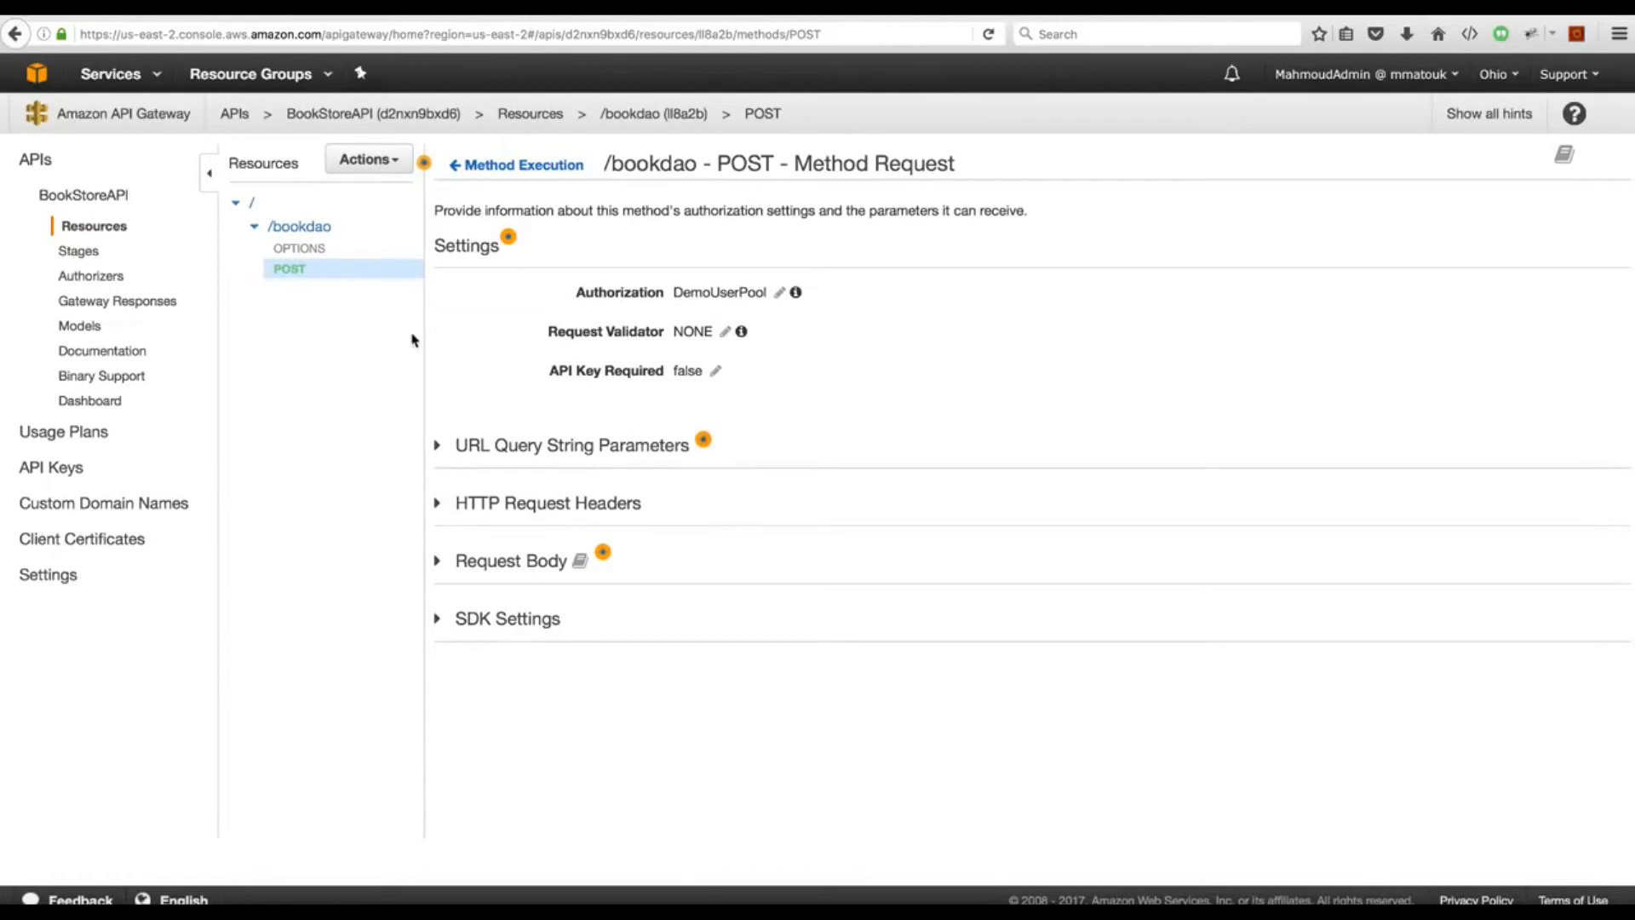
Step: Deploy the BookStoreAPI to the dev stage
{"action": "left_click", "coordinate": [371, 161]}
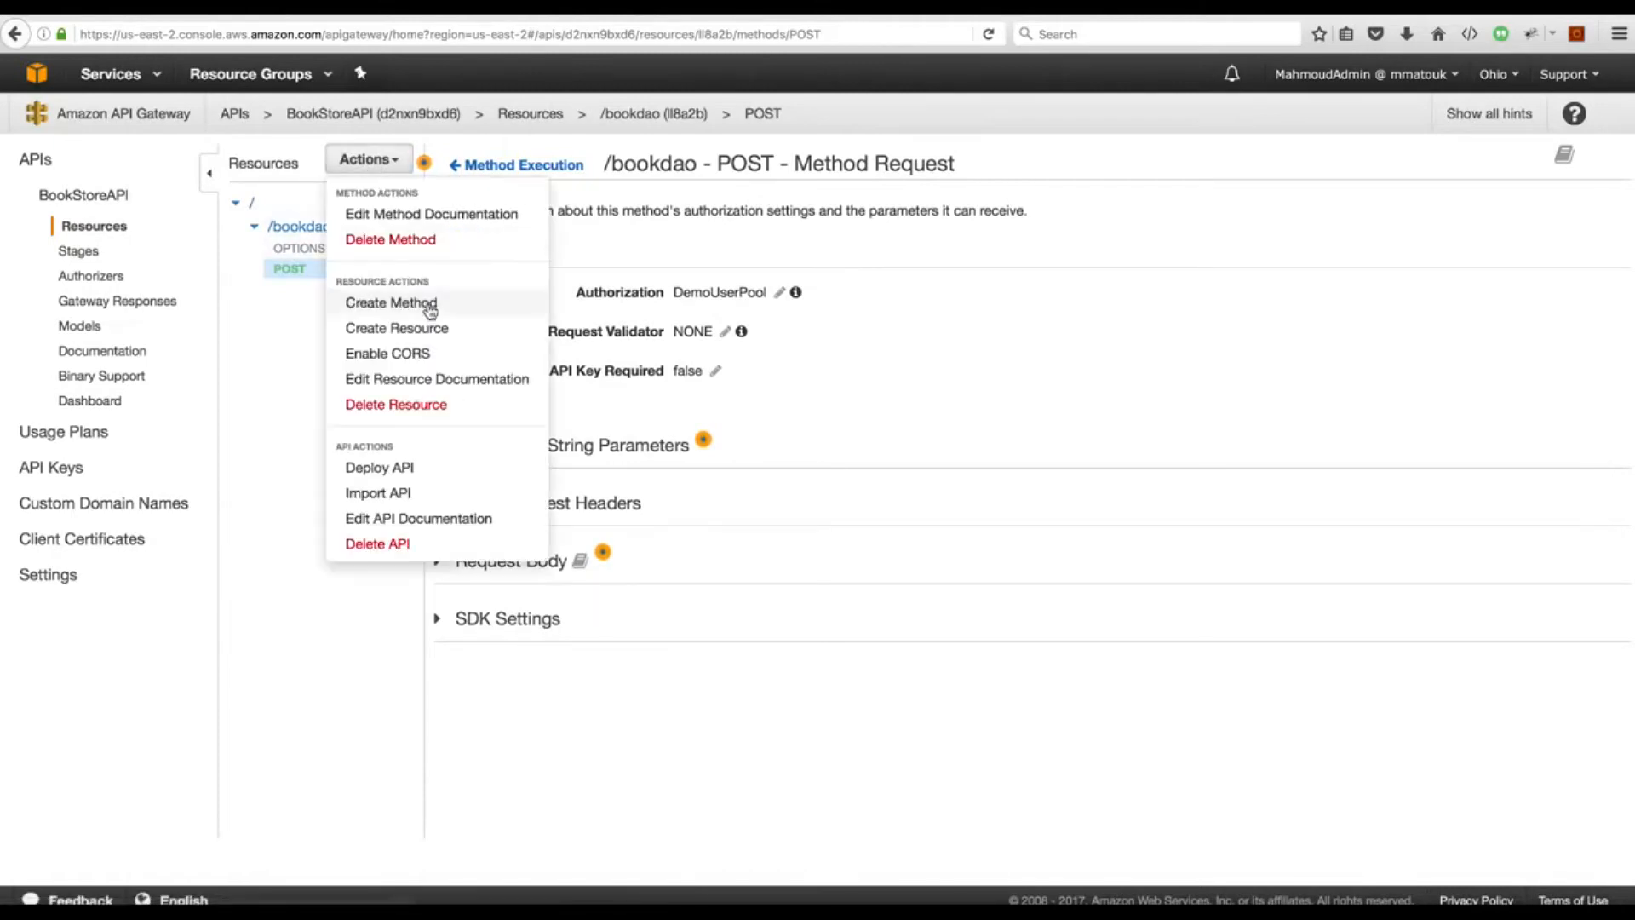
{"action": "left_click", "coordinate": [403, 470]}
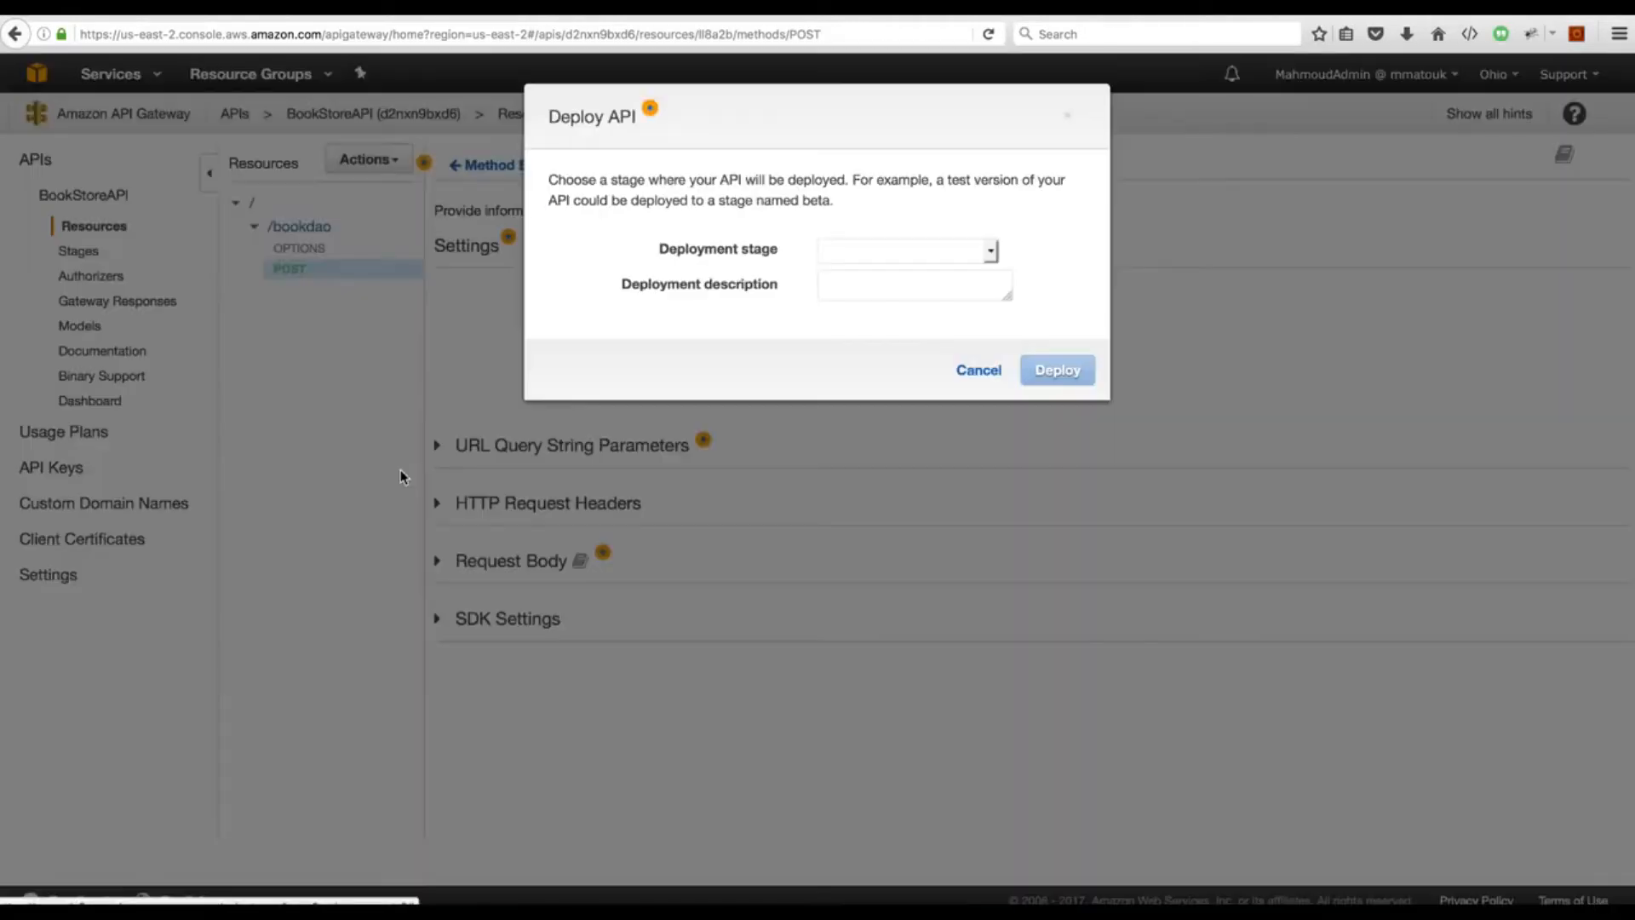
{"action": "left_click", "coordinate": [890, 249]}
{"action": "left_click", "coordinate": [1057, 372]}
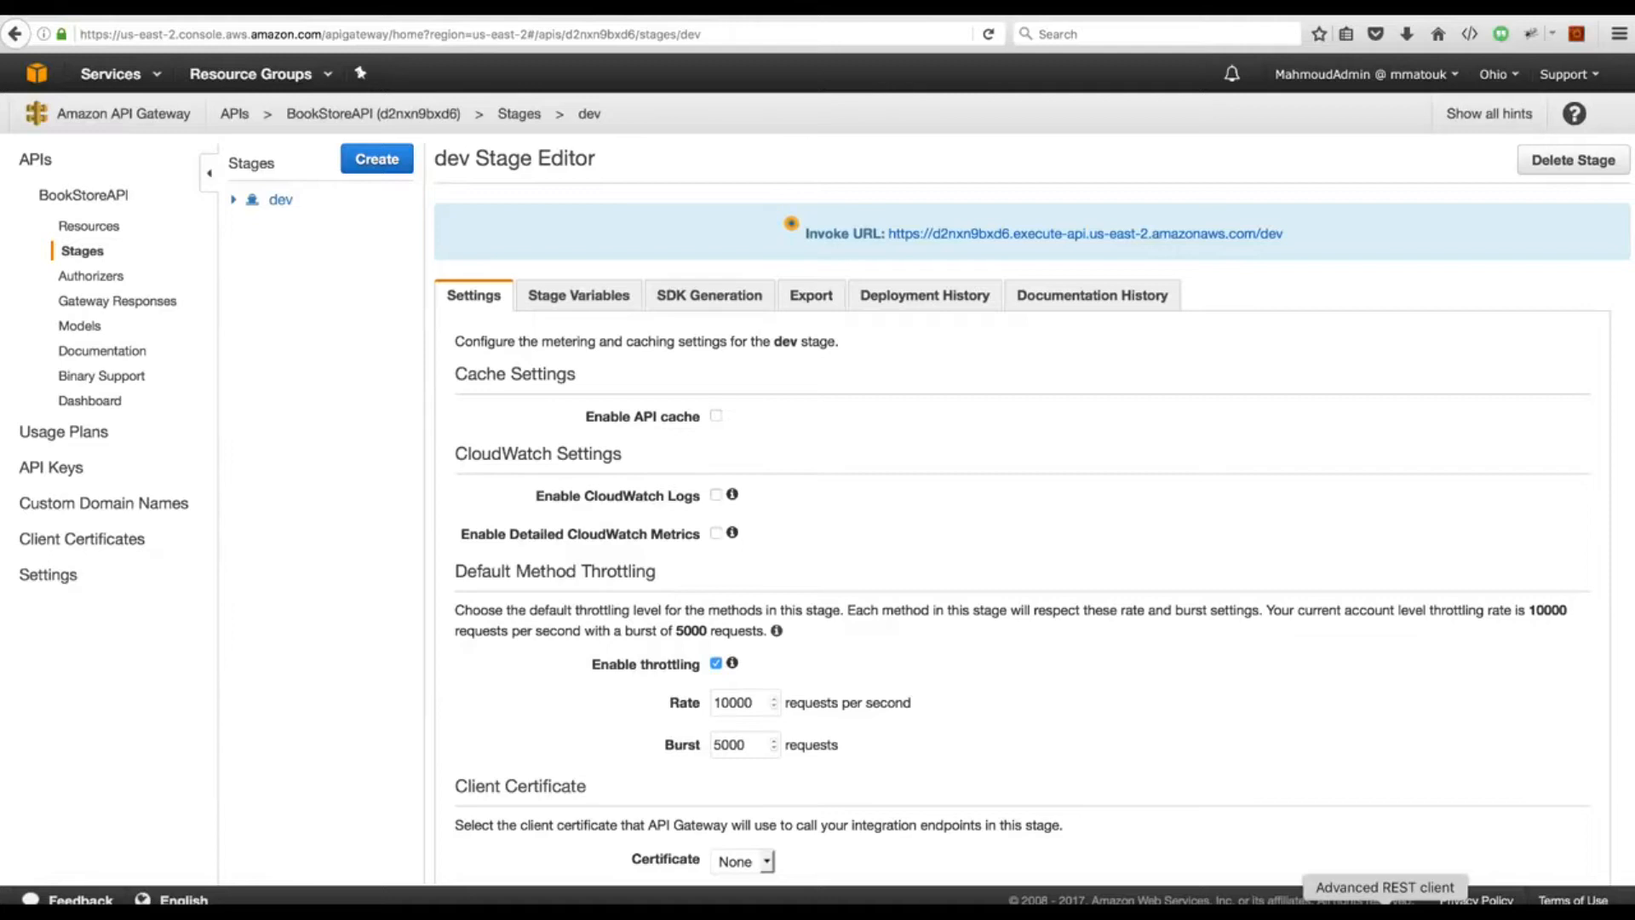
Step: Switch to Advanced REST client and resend the POST request for bookid 2 without an authorization header
{"action": "left_click", "coordinate": [1385, 915]}
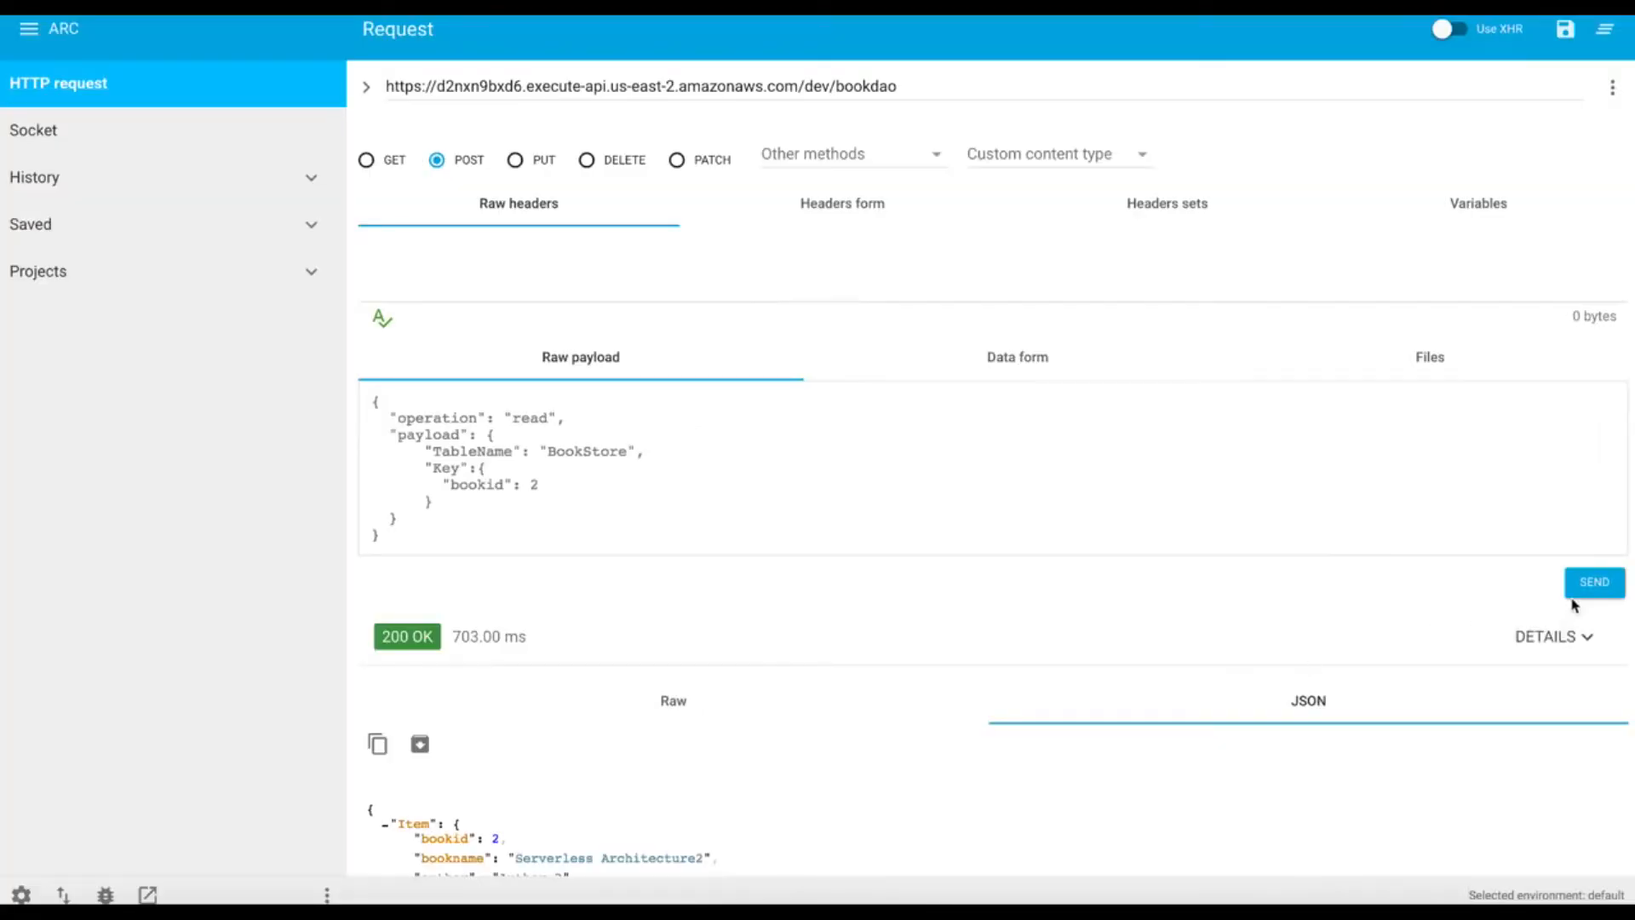
{"action": "left_click", "coordinate": [1593, 588]}
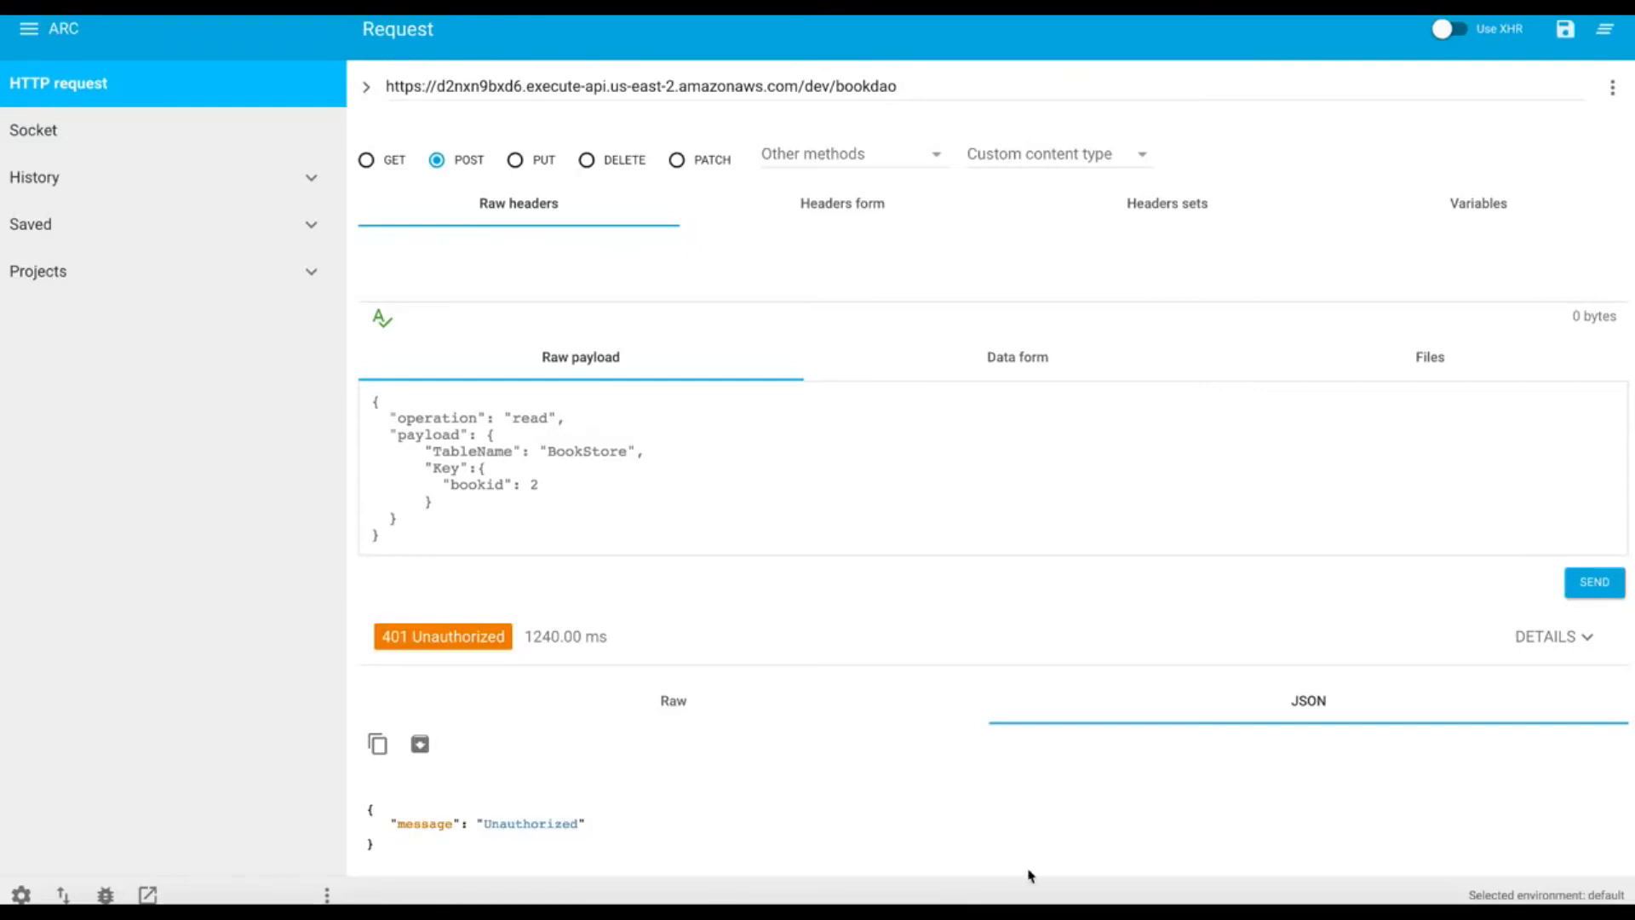
Step: In the terminal, run aws cognito-idp admin-initiate-auth with ADMIN_NO_SRP_AUTH, the account username and password and region us-east-2, and inspect the returned tokens
{"action": "left_click", "coordinate": [1147, 882]}
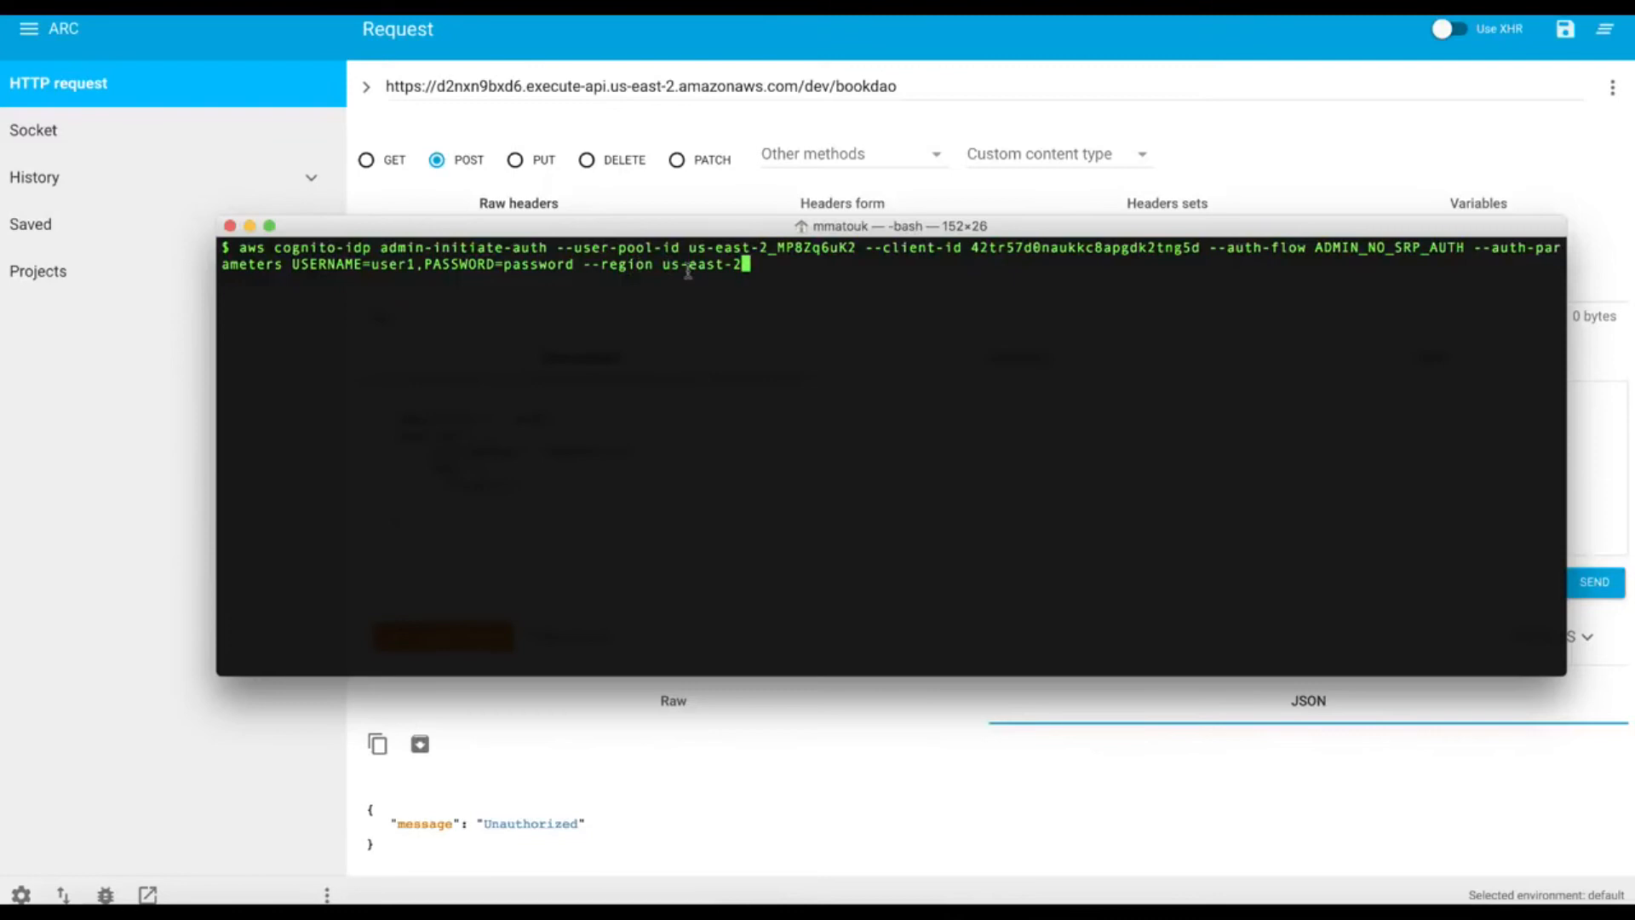
{"action": "key", "text": "Return"}
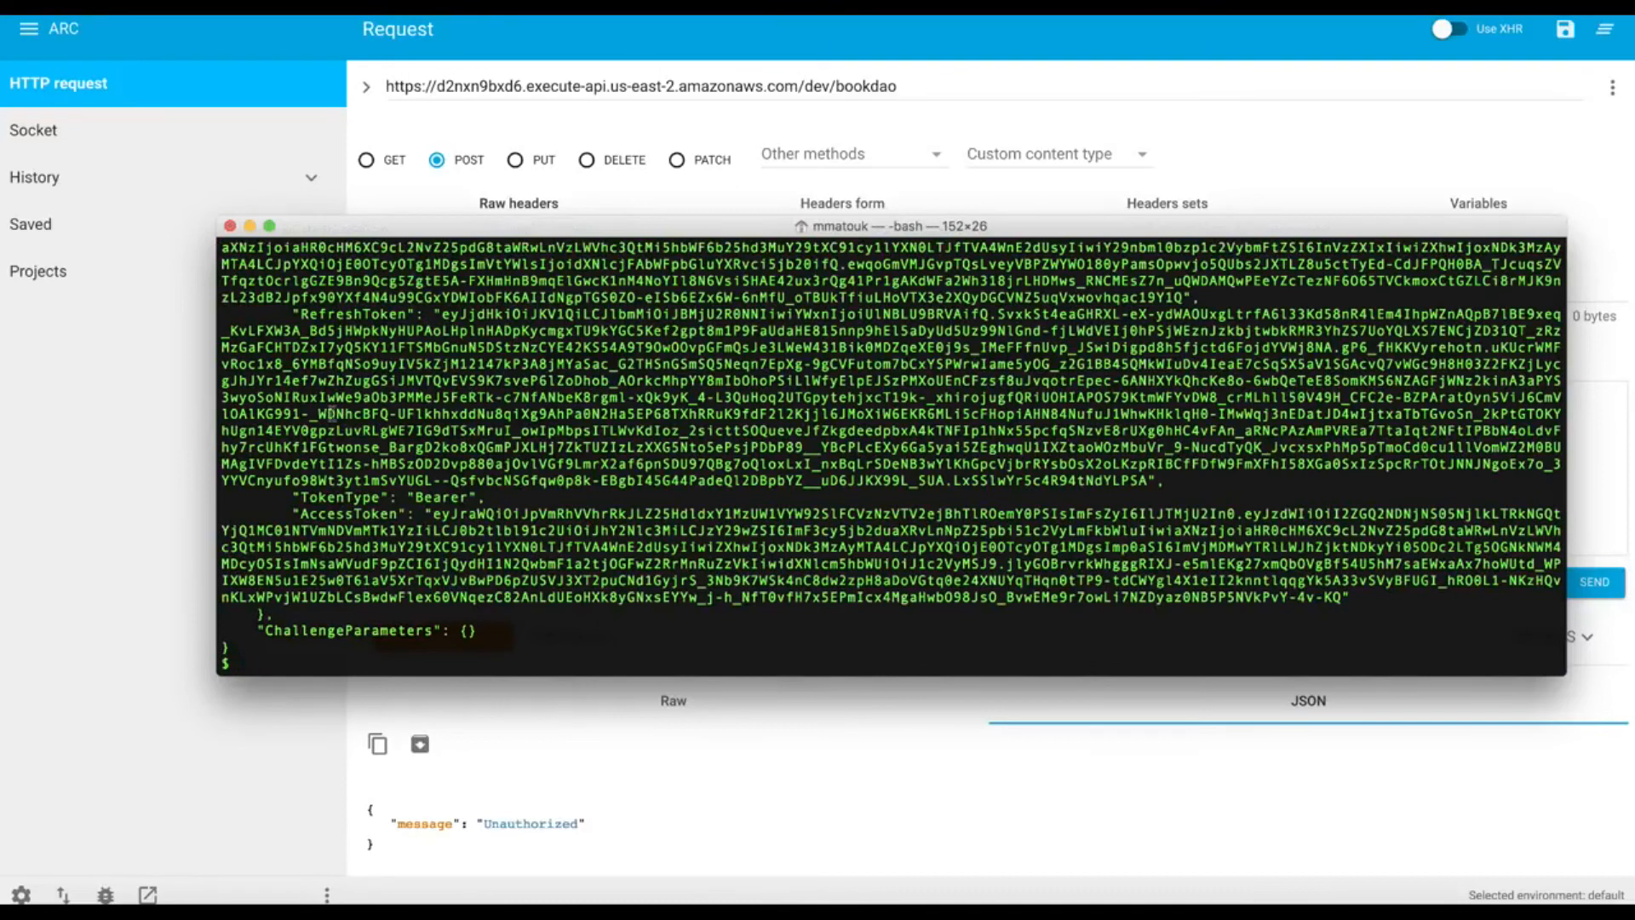
{"action": "scroll", "coordinate": [356, 447], "scroll_direction": "up", "scroll_amount": 3}
{"action": "scroll", "coordinate": [356, 448], "scroll_direction": "up", "scroll_amount": 3}
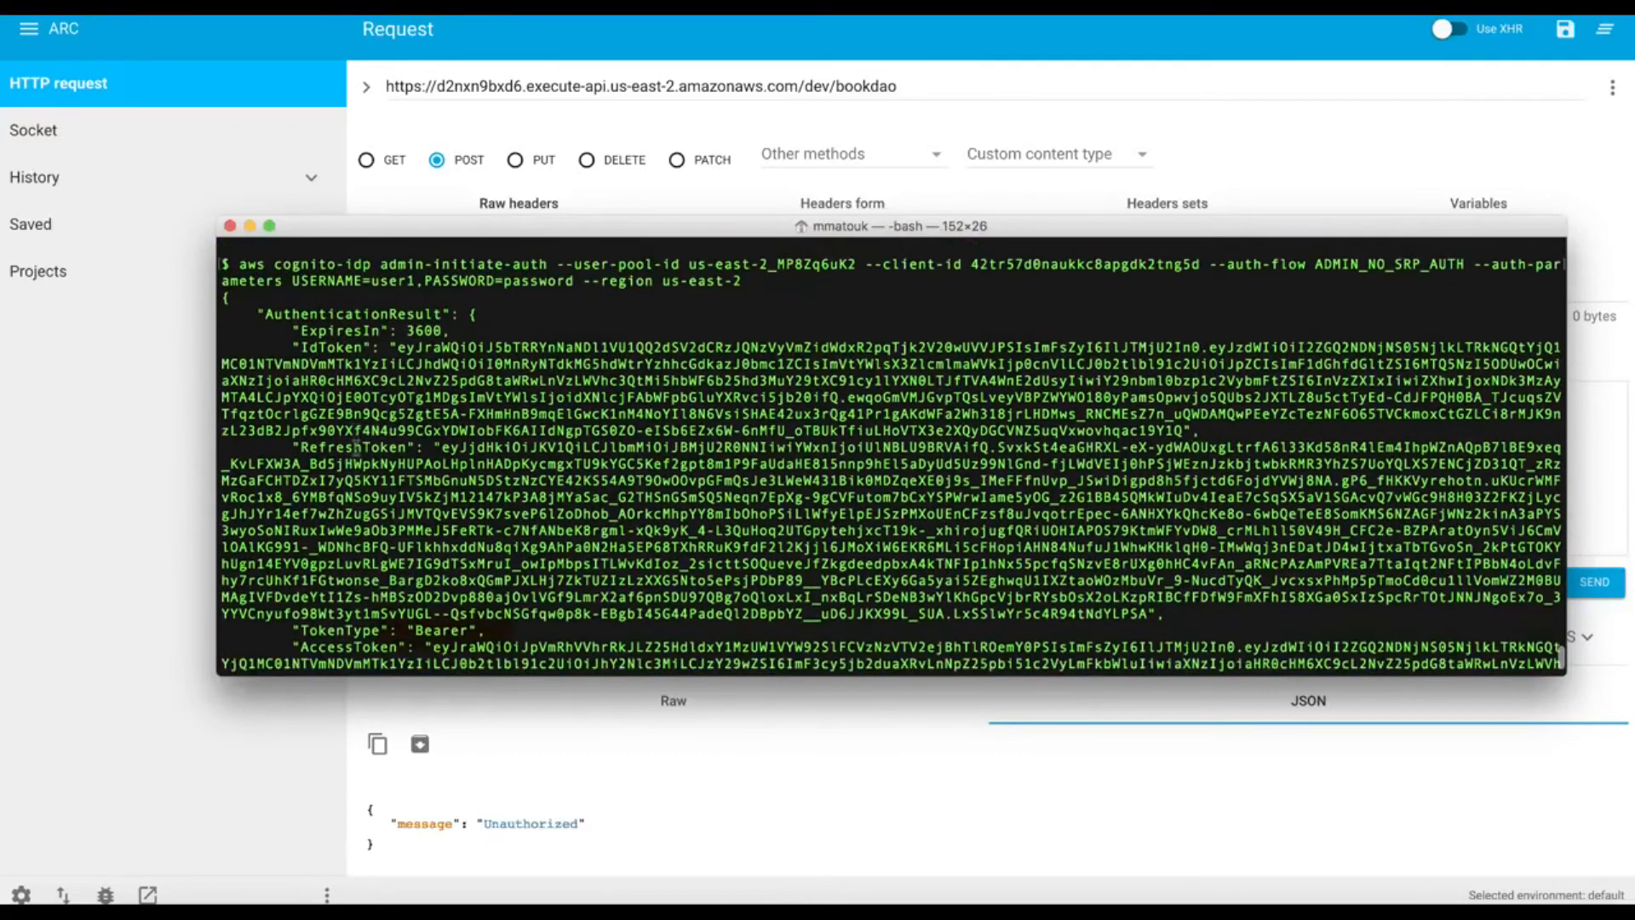
{"action": "double_click", "coordinate": [329, 347]}
{"action": "double_click", "coordinate": [356, 447]}
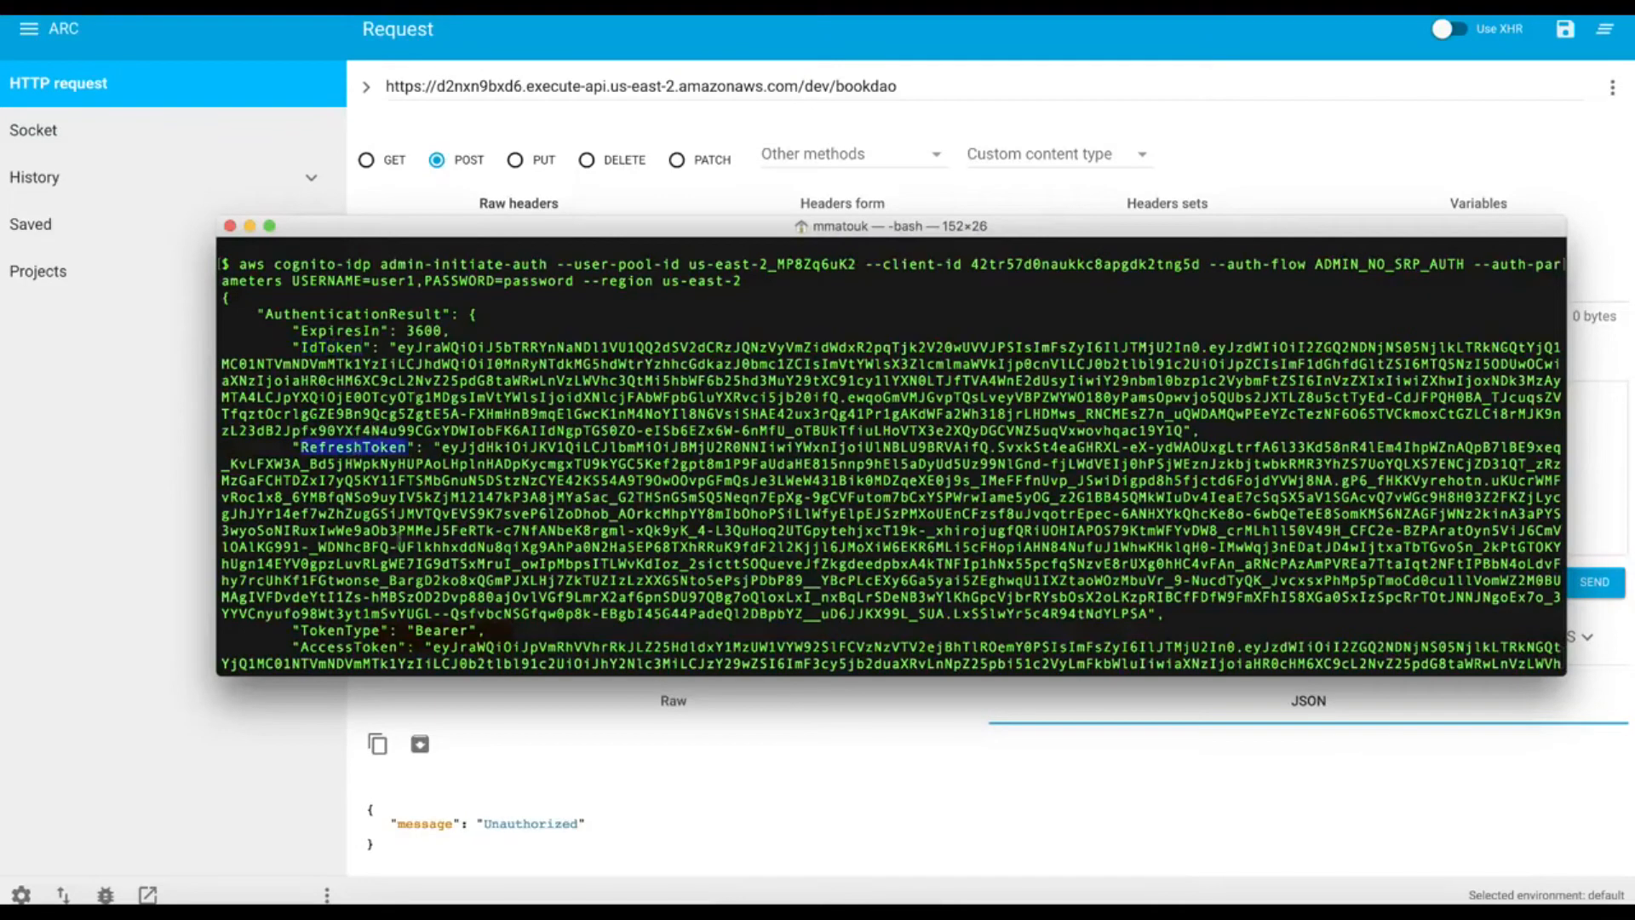
{"action": "double_click", "coordinate": [341, 645]}
Step: Copy the IdToken value from the terminal and add an Authorization request header in Advanced REST client with that token pasted as its value
{"action": "left_click_drag", "start_coordinate": [1187, 430], "coordinate": [398, 346]}
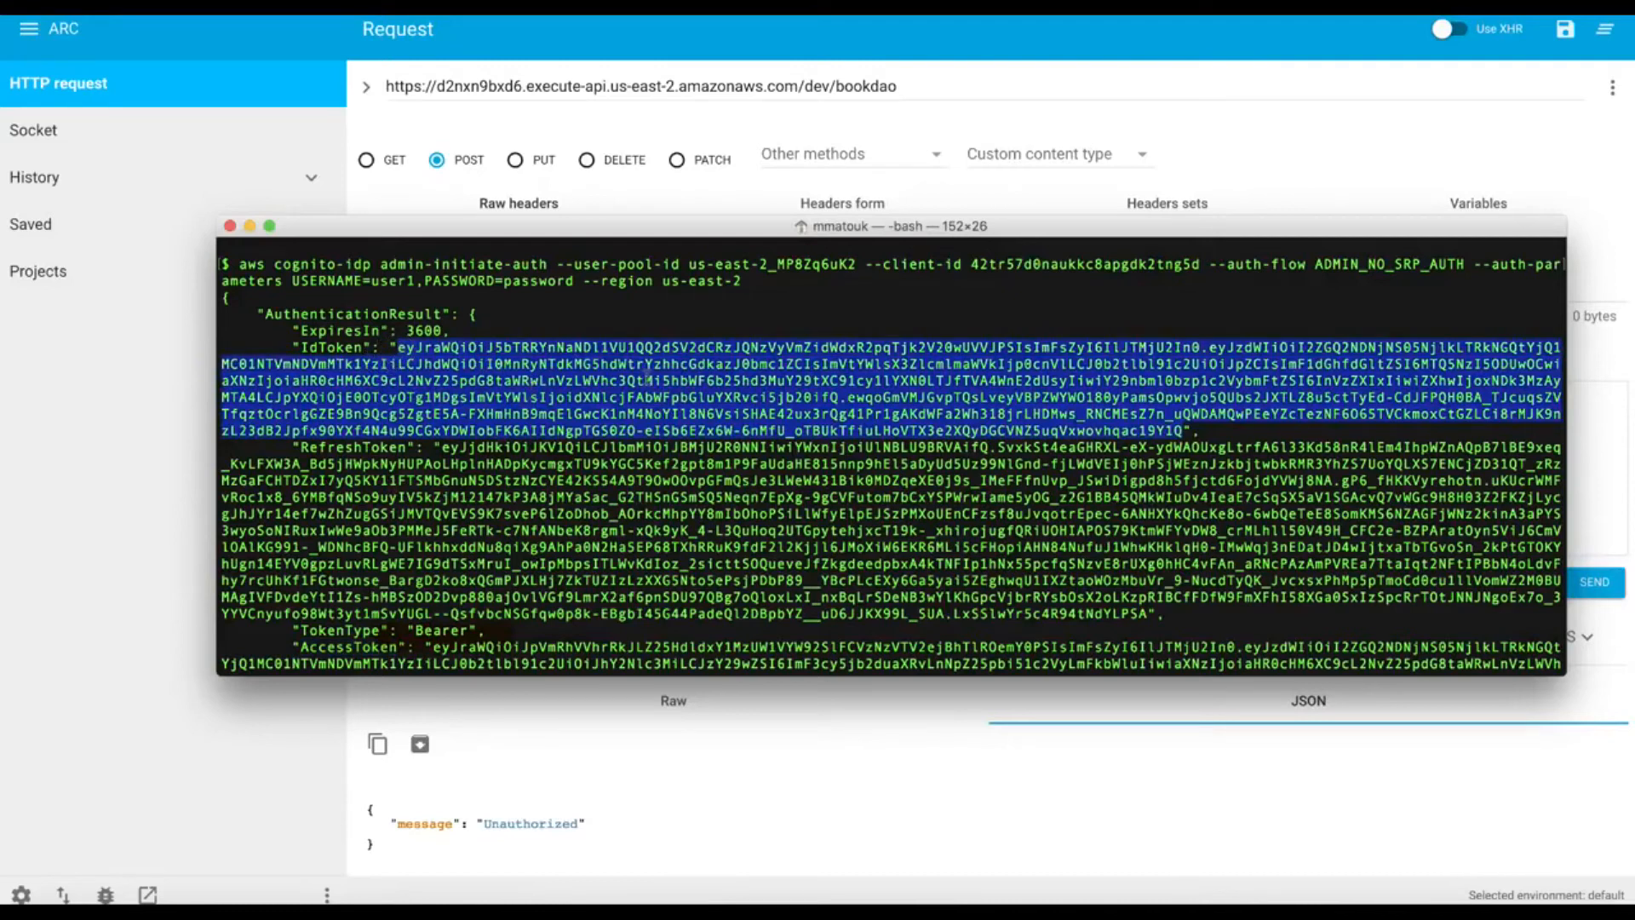
{"action": "left_click", "coordinate": [173, 409]}
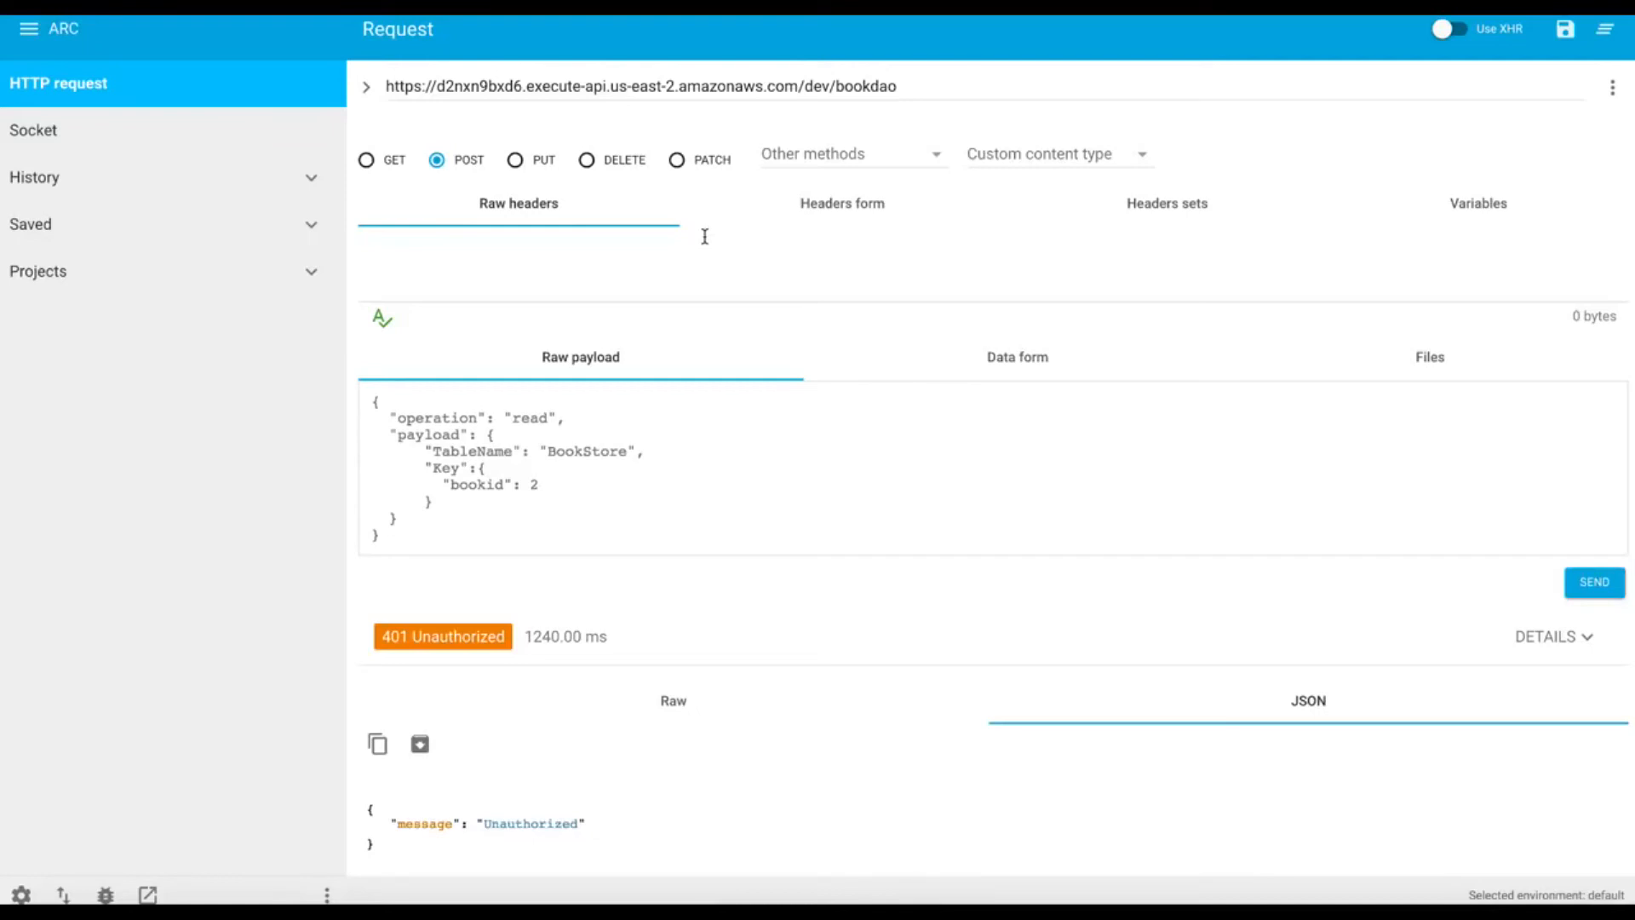
{"action": "left_click", "coordinate": [846, 213]}
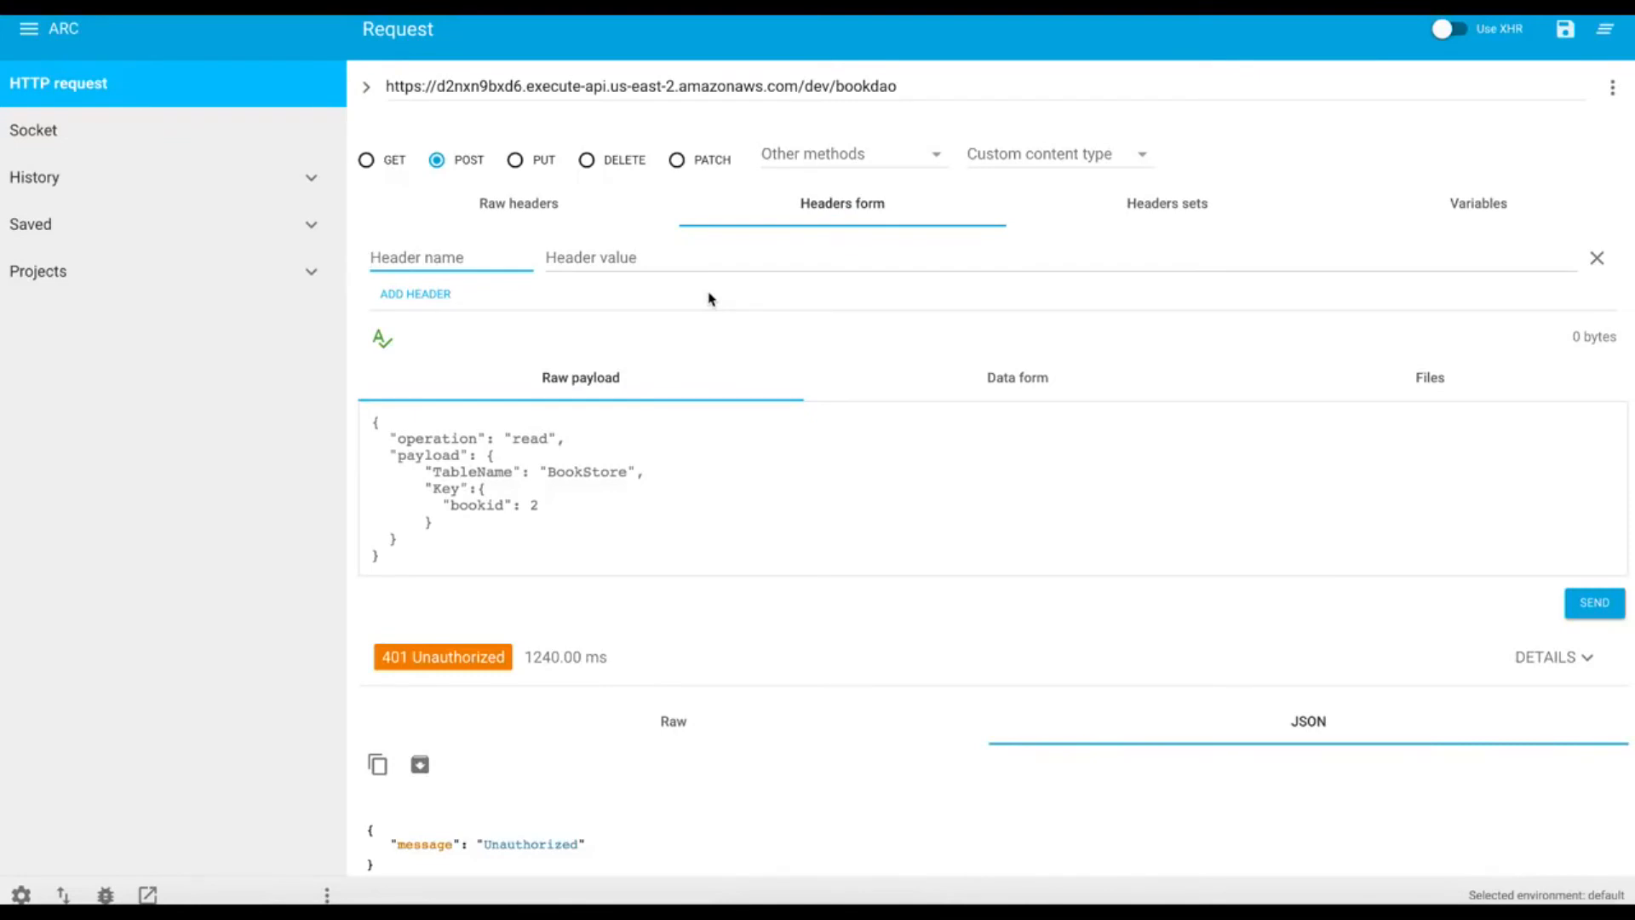
{"action": "type", "text": "Auth"}
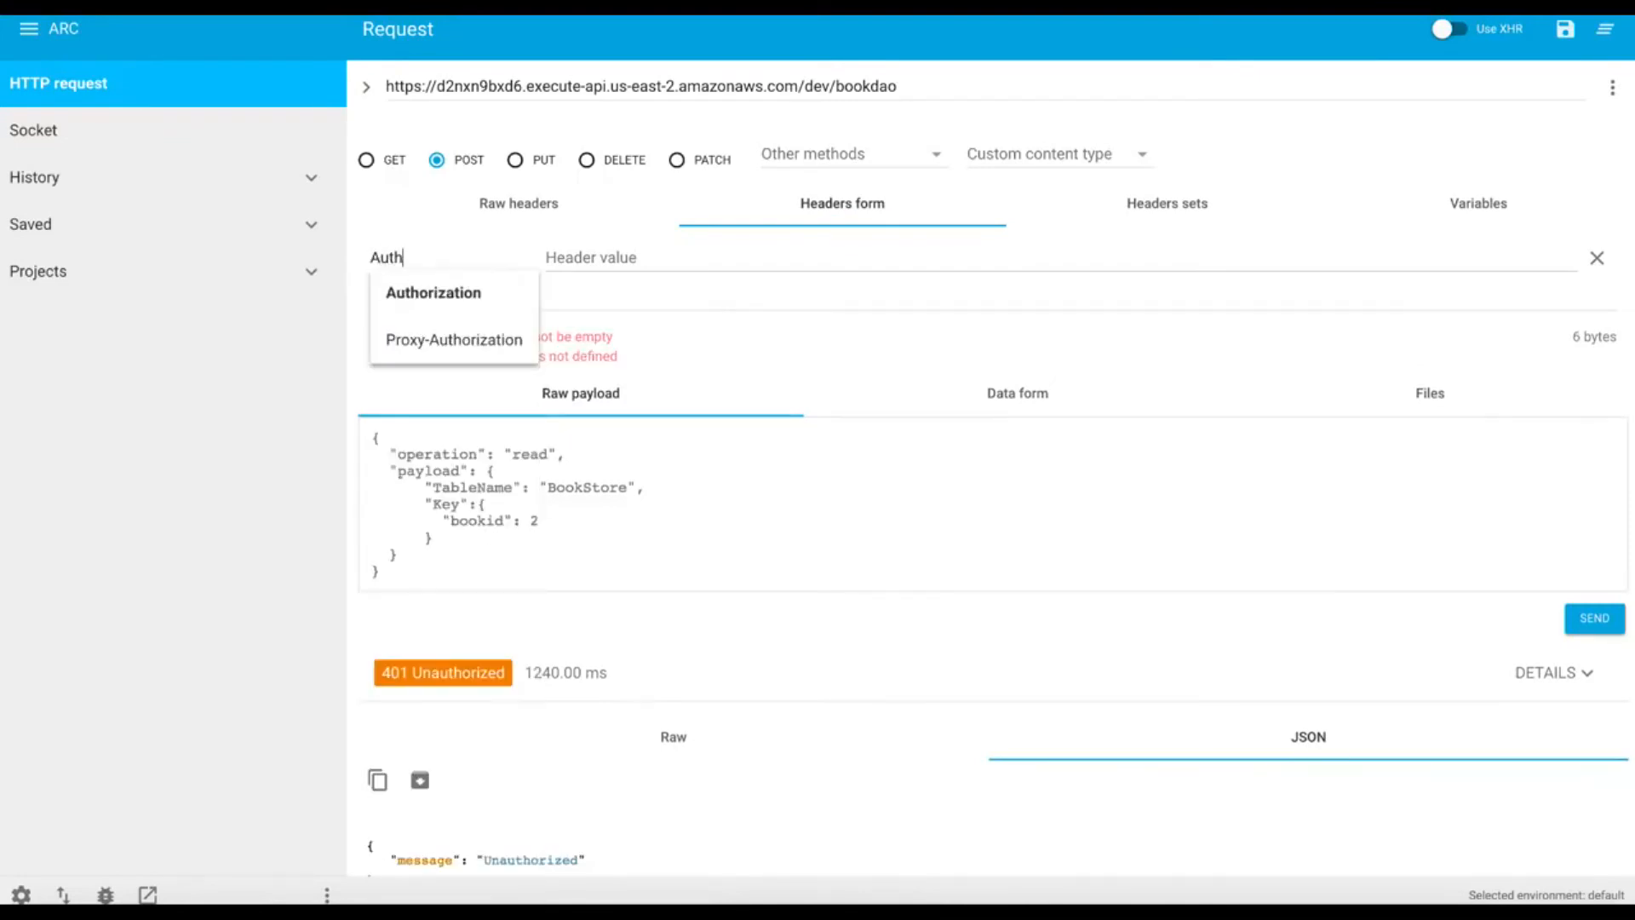
{"action": "left_click", "coordinate": [471, 295]}
{"action": "left_click", "coordinate": [620, 257]}
{"action": "key", "text": "ctrl+v"}
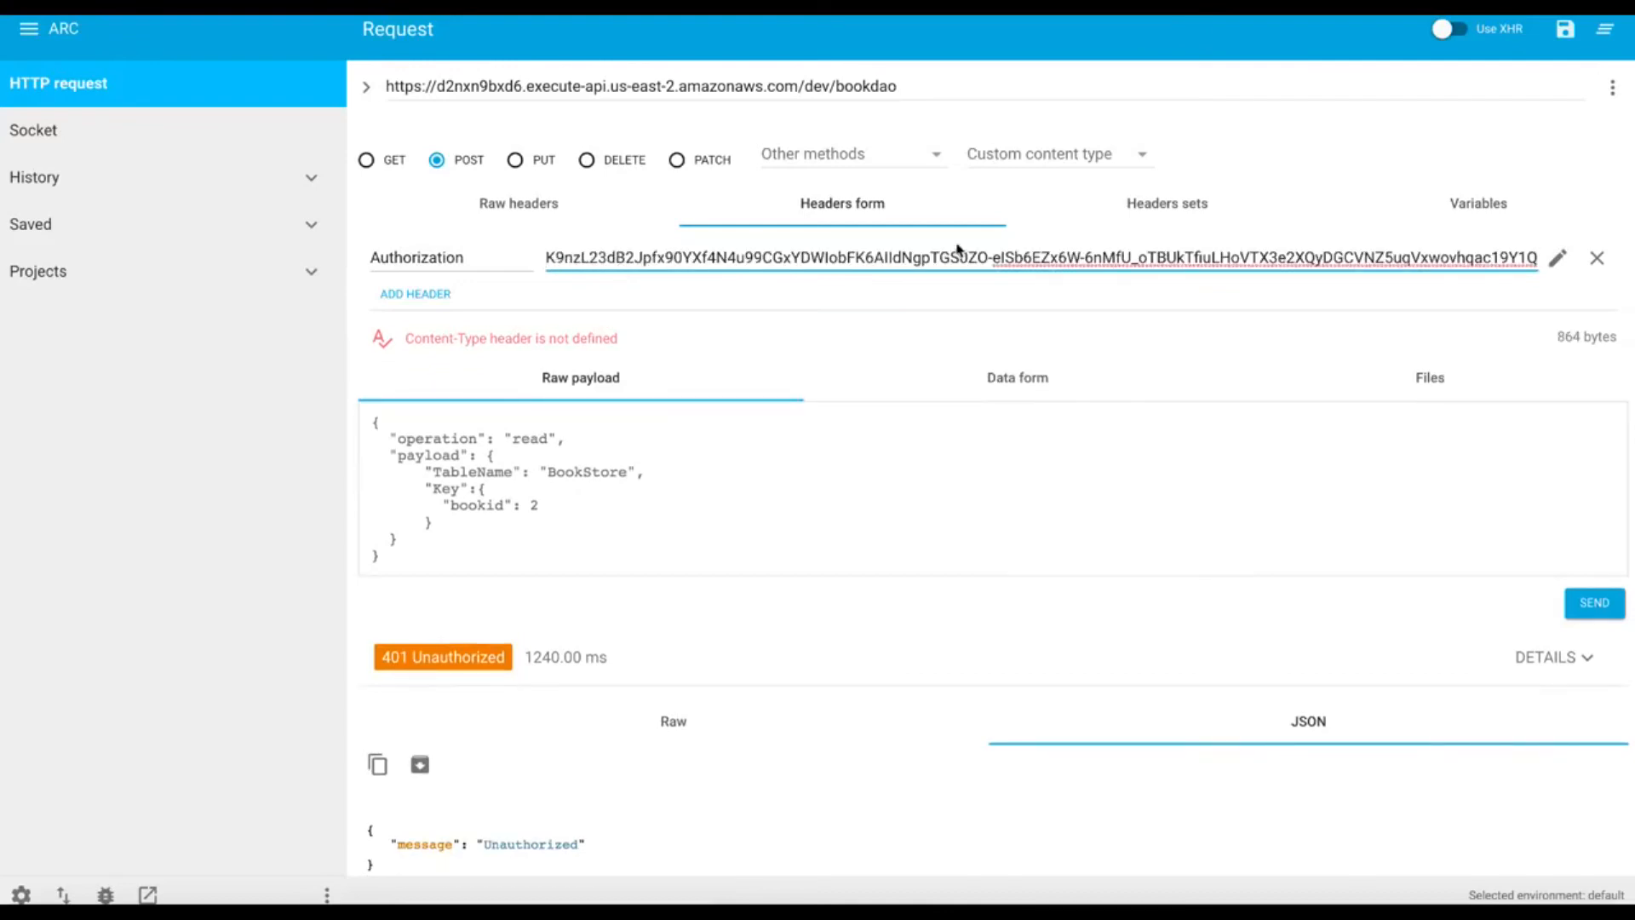
Step: Send the POST request for bookid 2 with the Authorization token header and review the returned JSON item
{"action": "left_click", "coordinate": [1574, 296]}
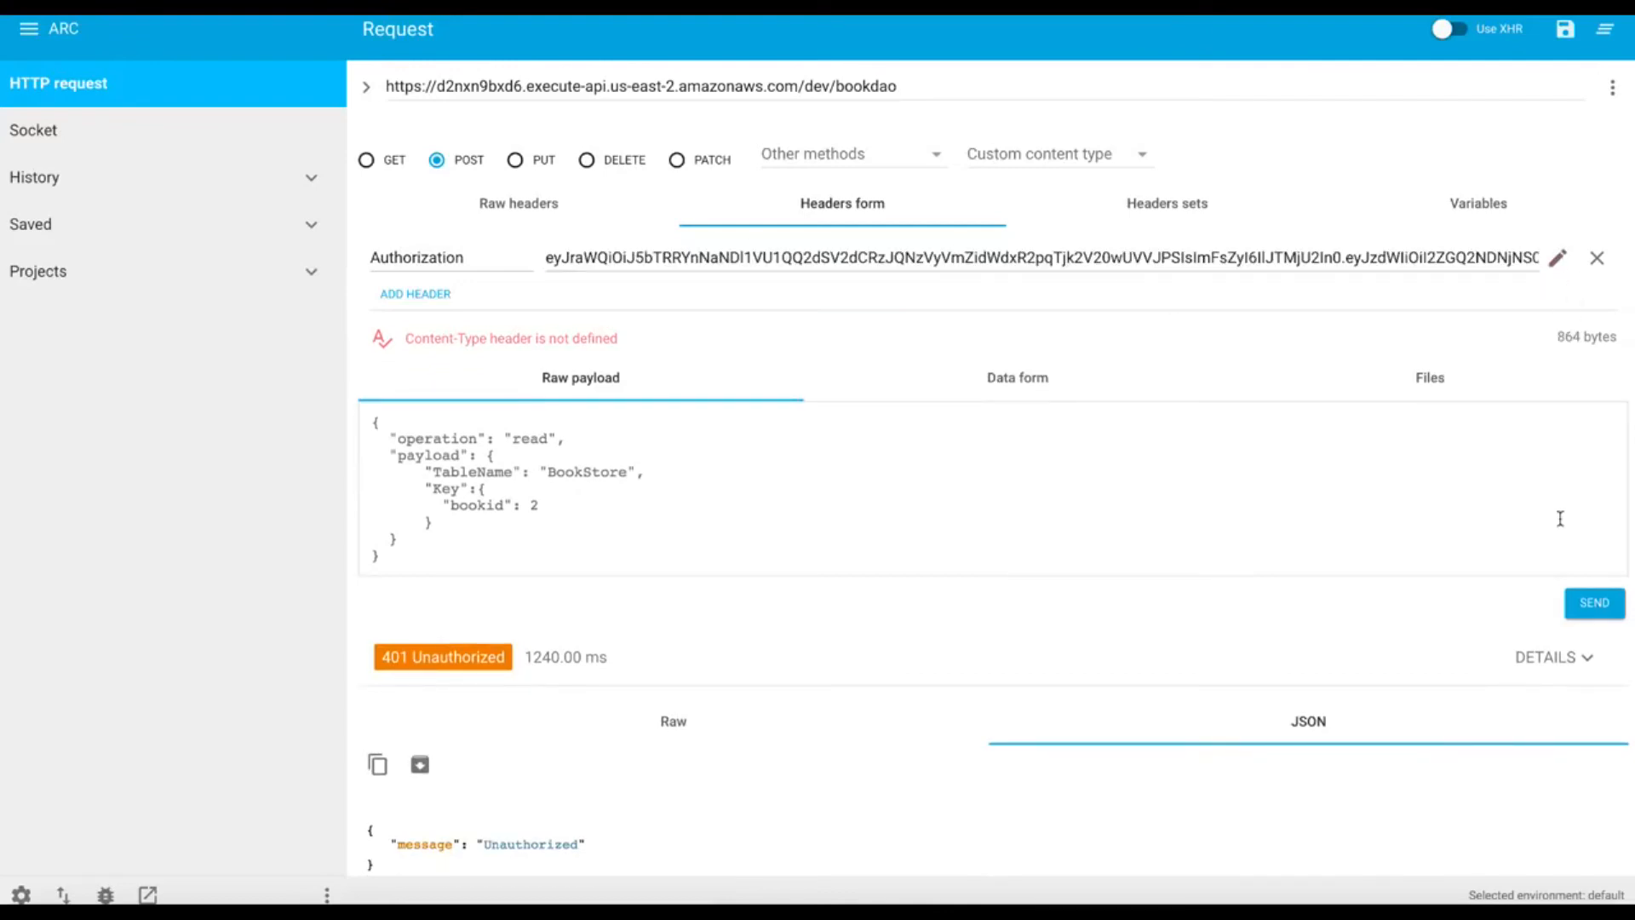
{"action": "left_click", "coordinate": [1589, 615]}
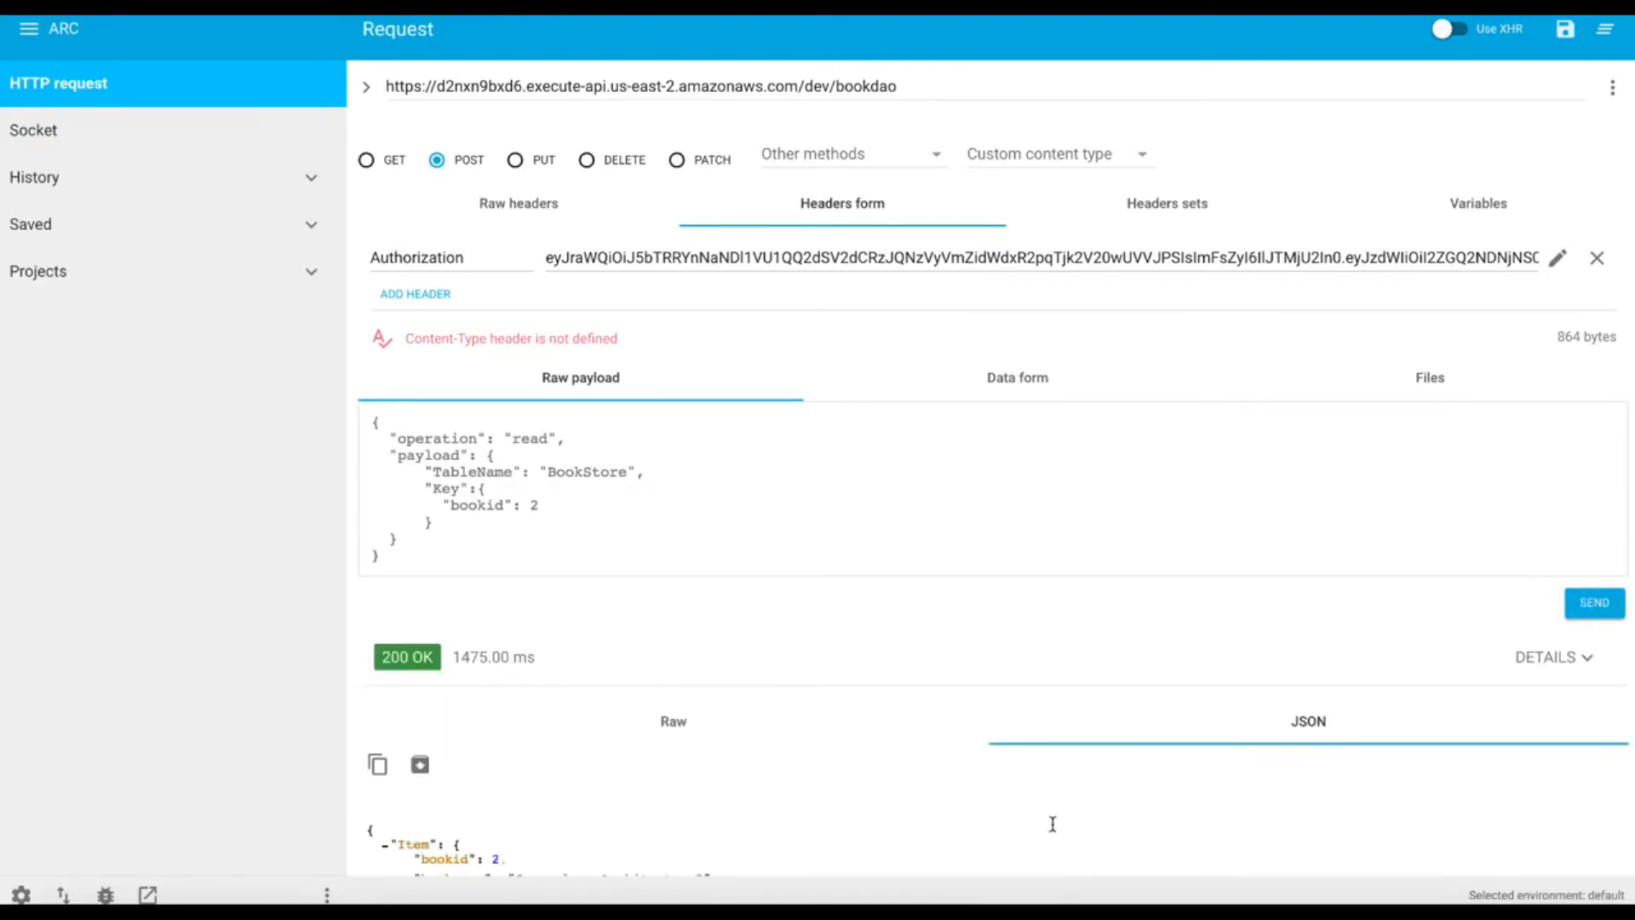
{"action": "scroll", "coordinate": [1053, 827], "scroll_direction": "down", "scroll_amount": 2}
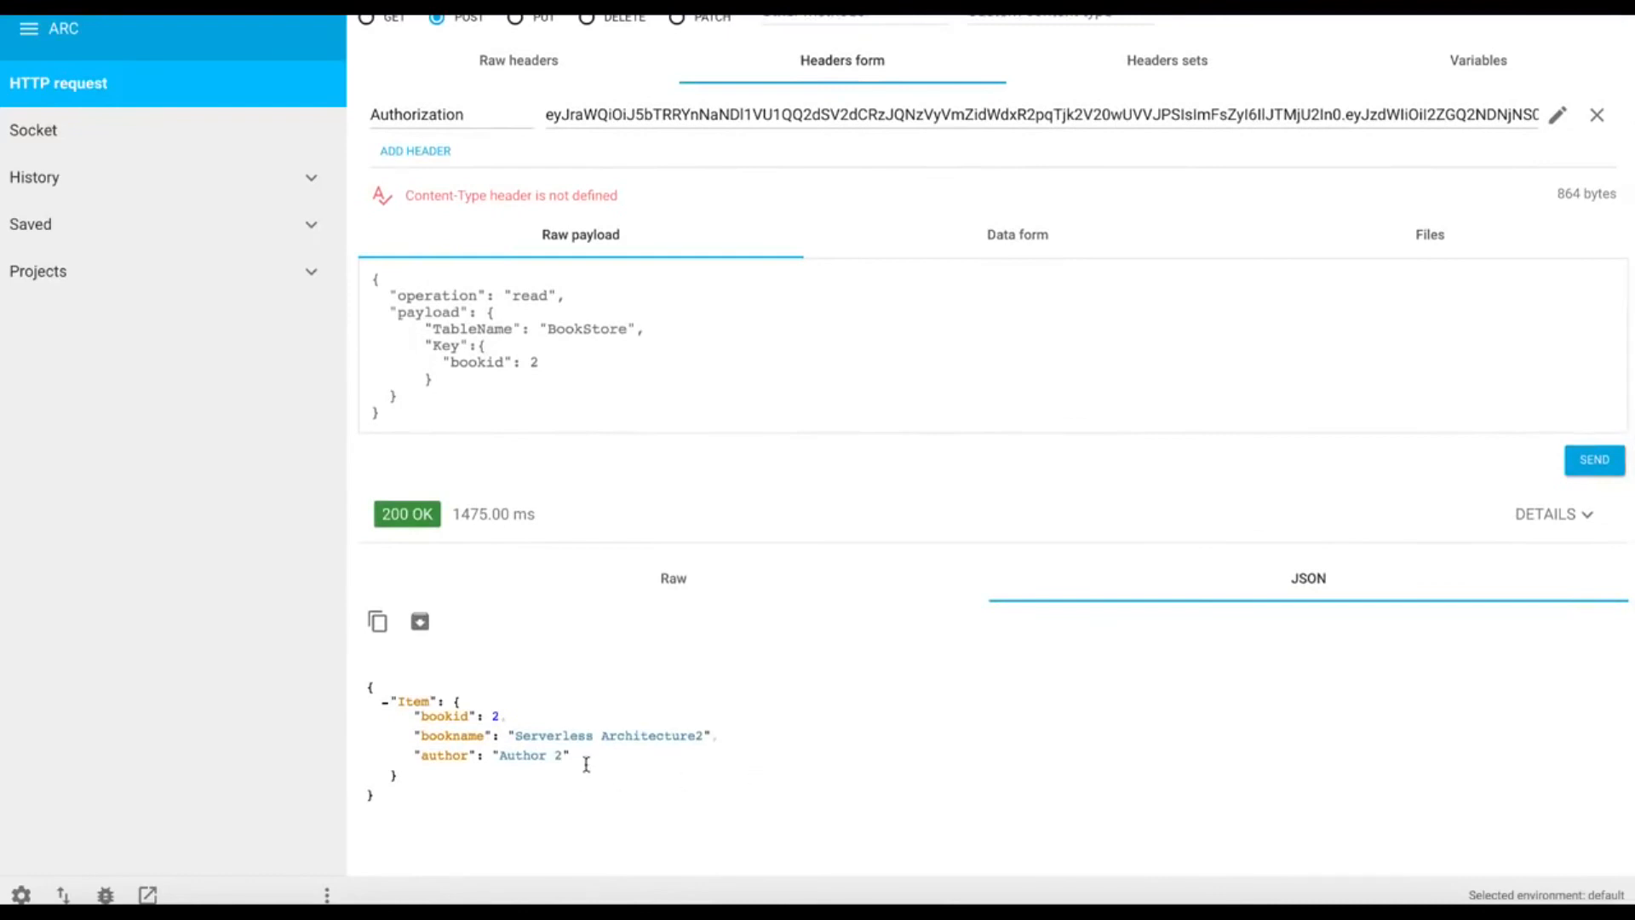
{"action": "scroll", "coordinate": [989, 611], "scroll_direction": "up", "scroll_amount": 1}
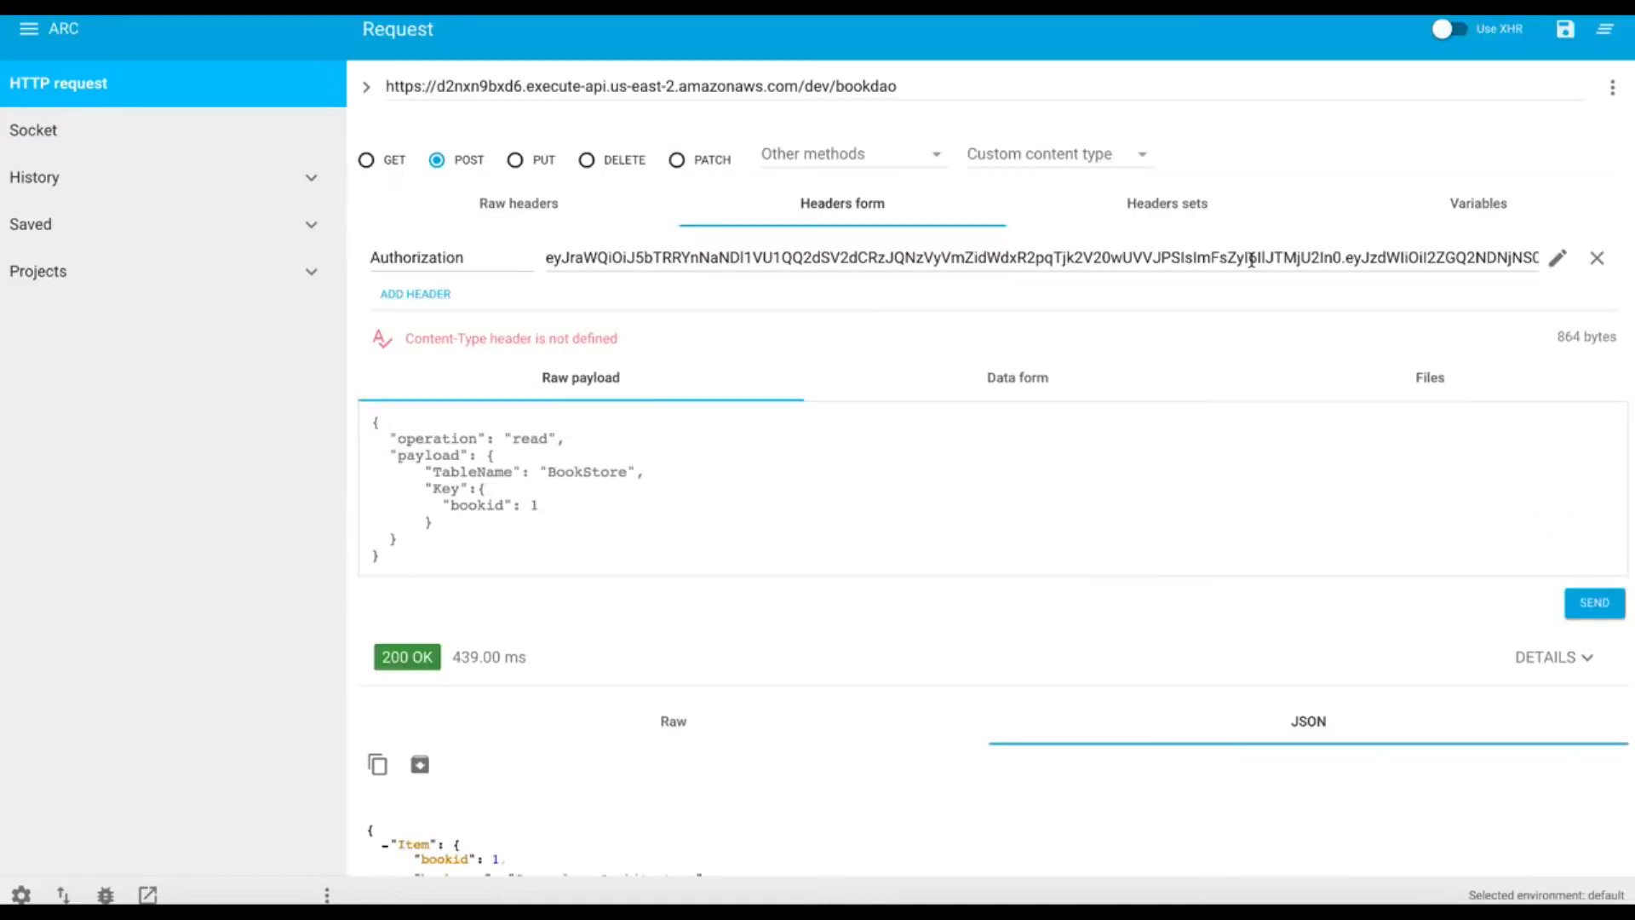
Step: Remove one character from the middle of the Authorization header's token and resend the POST request for bookid 1
{"action": "left_click", "coordinate": [1250, 258]}
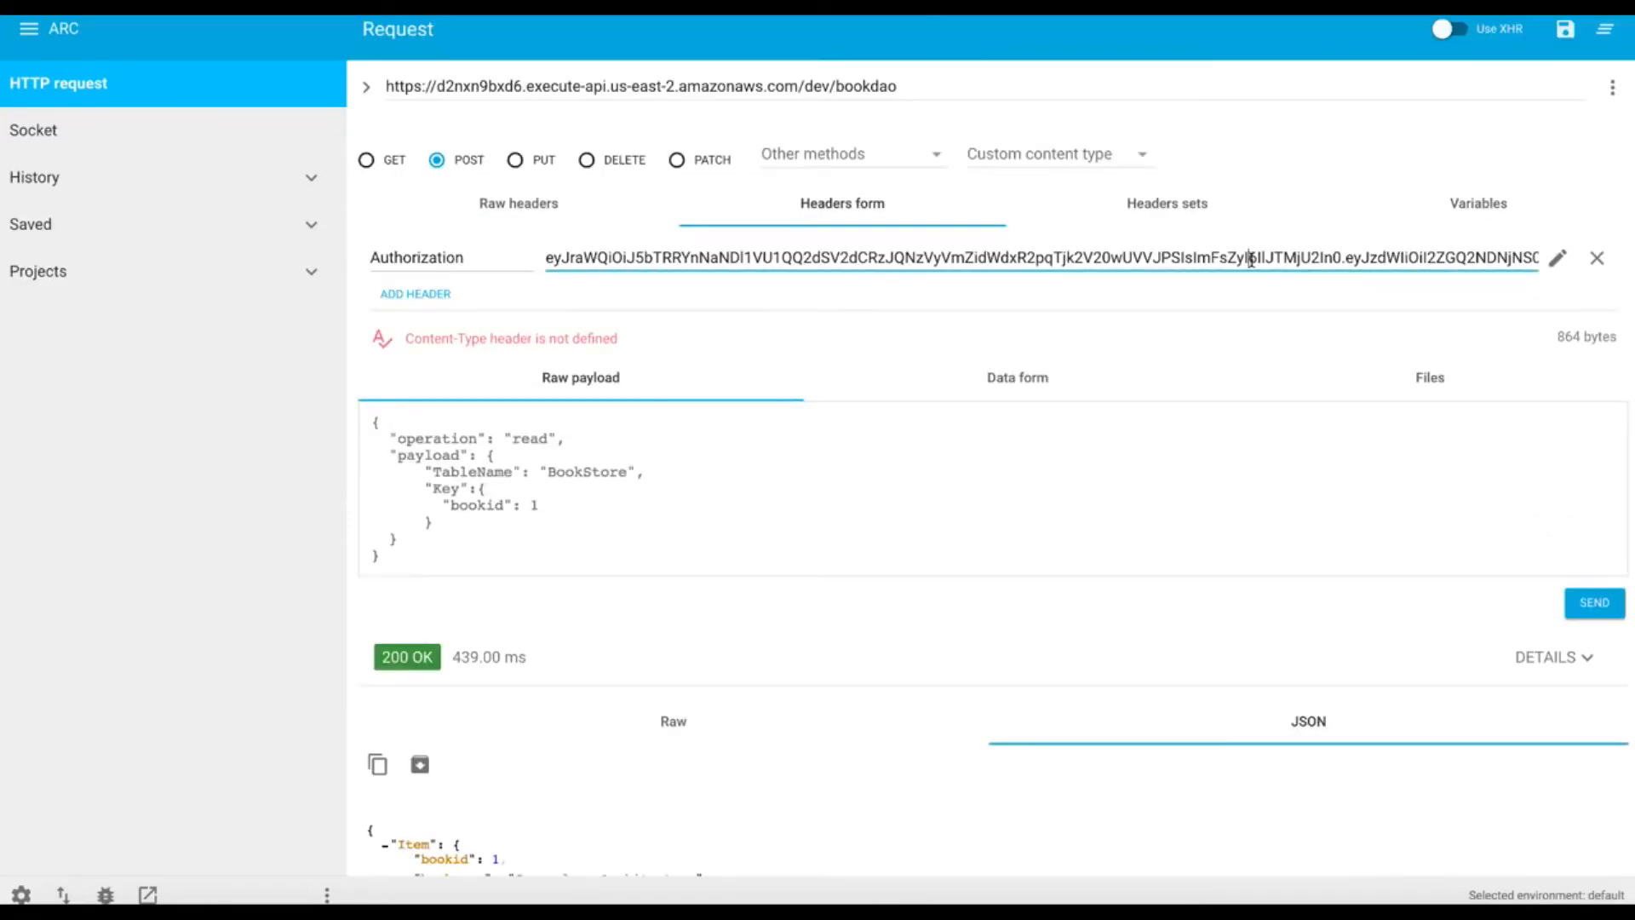
{"action": "key", "text": "BackSpace"}
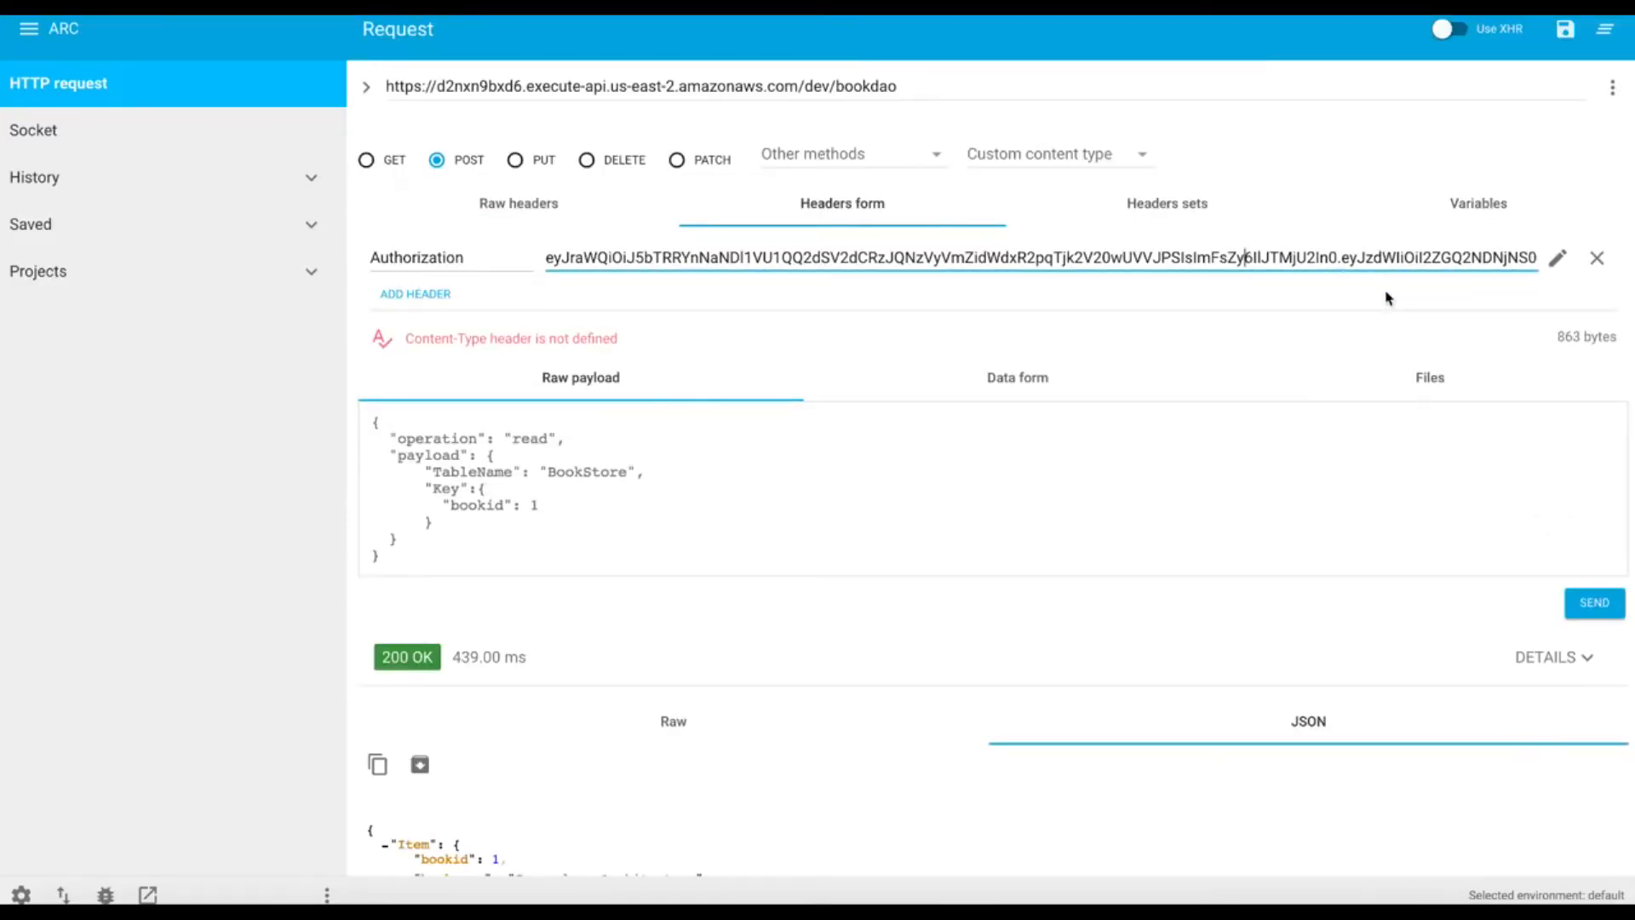
{"action": "left_click", "coordinate": [1591, 608]}
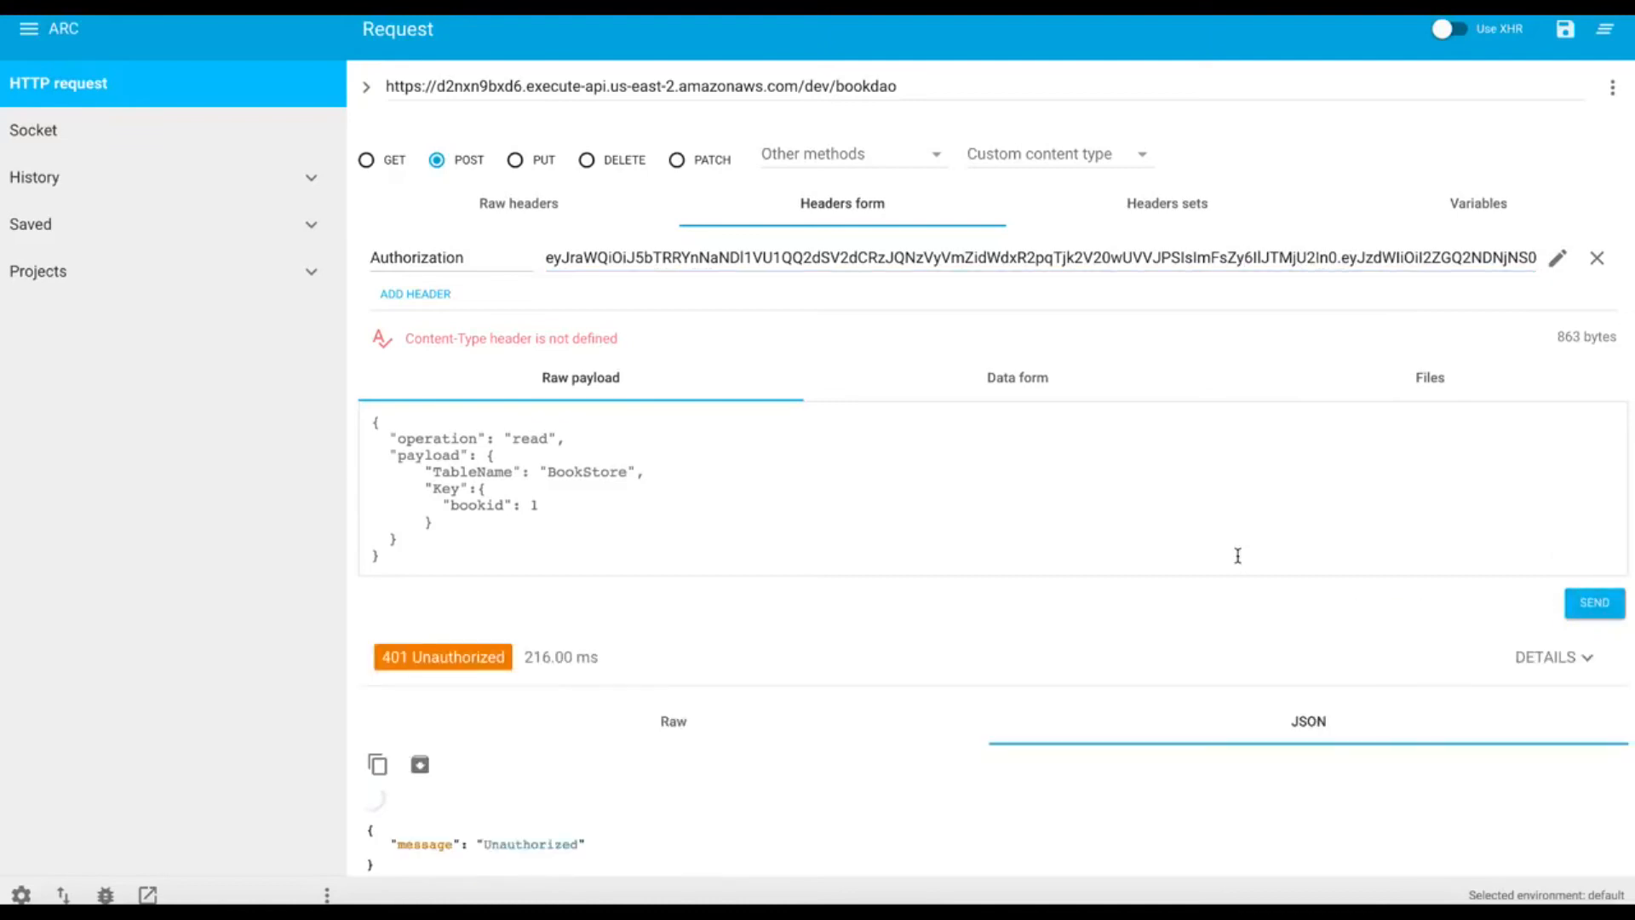